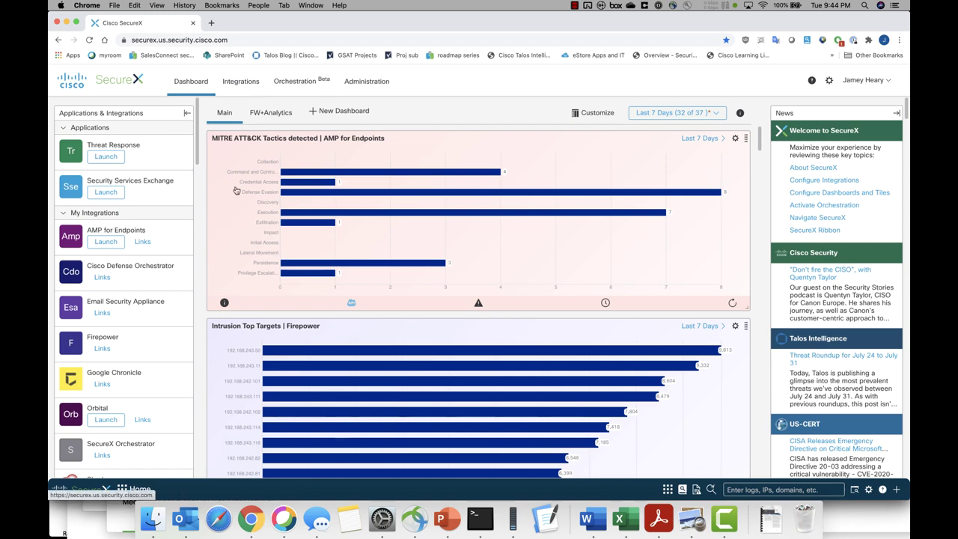
Review the integrated products under My Integrations in the Applications & Integrations list.
mouse_move(294, 200)
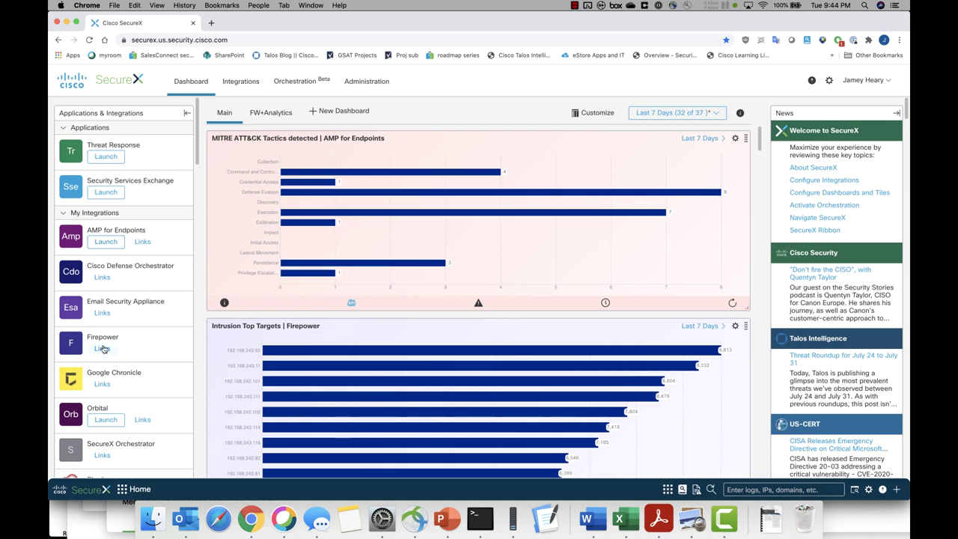
scroll(123, 345, "down", 5)
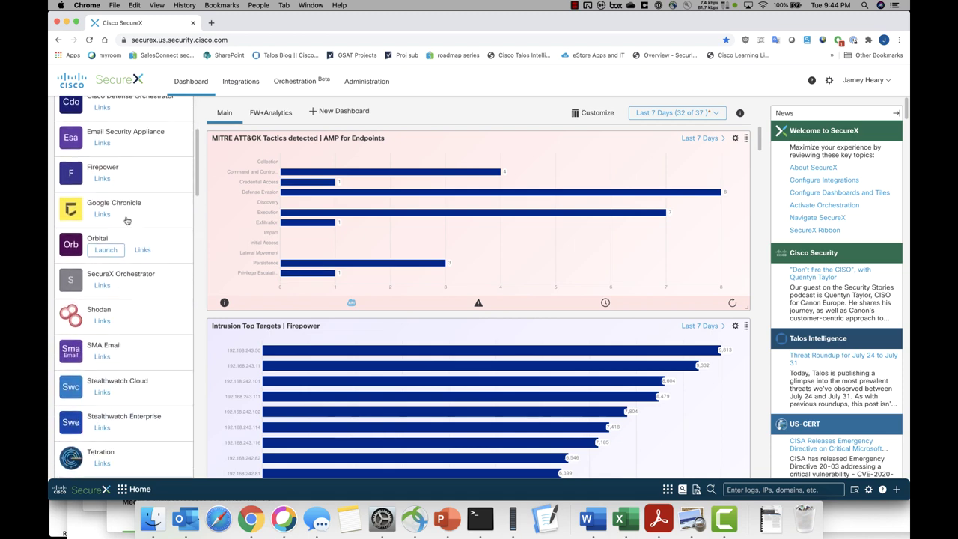
scroll(116, 249, "down", 4)
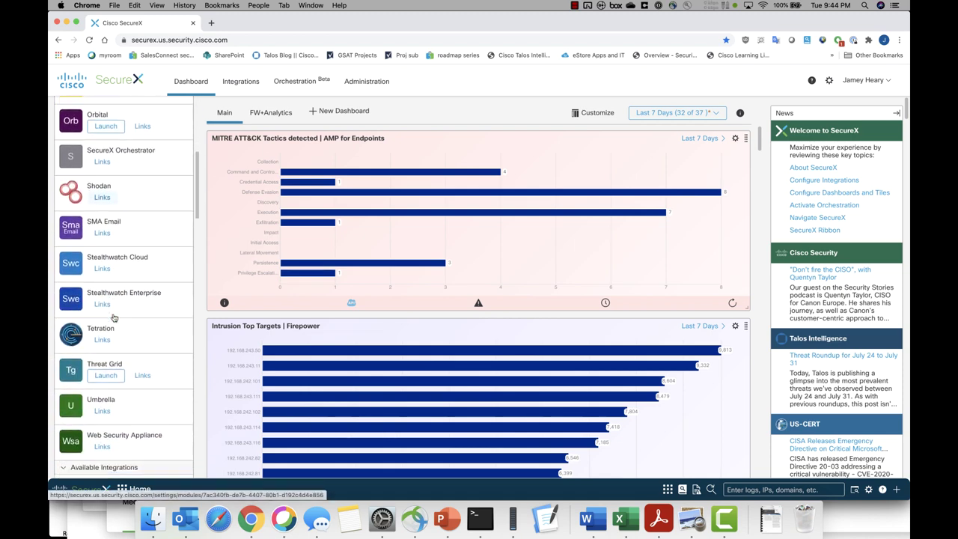
scroll(130, 303, "down", 2)
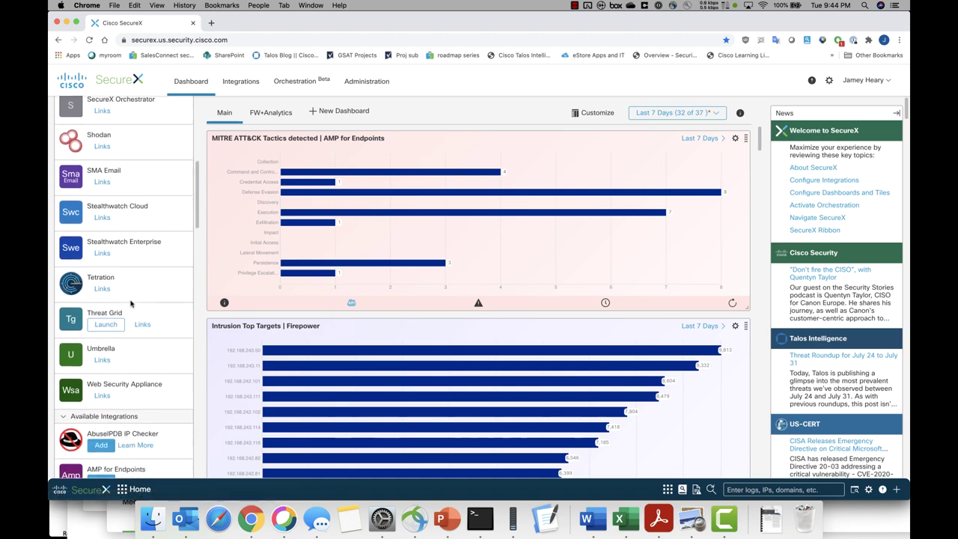
scroll(123, 207, "up", 3)
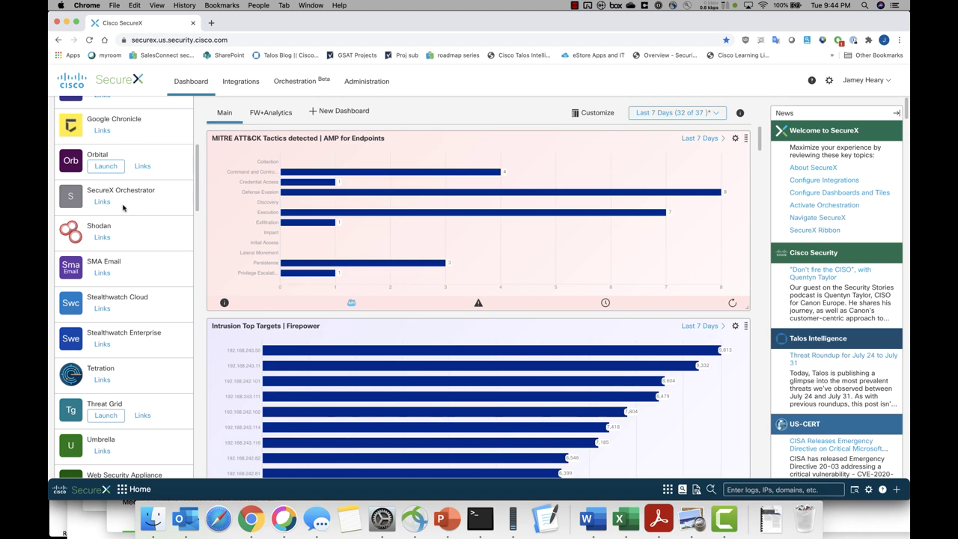
scroll(134, 230, "up", 7)
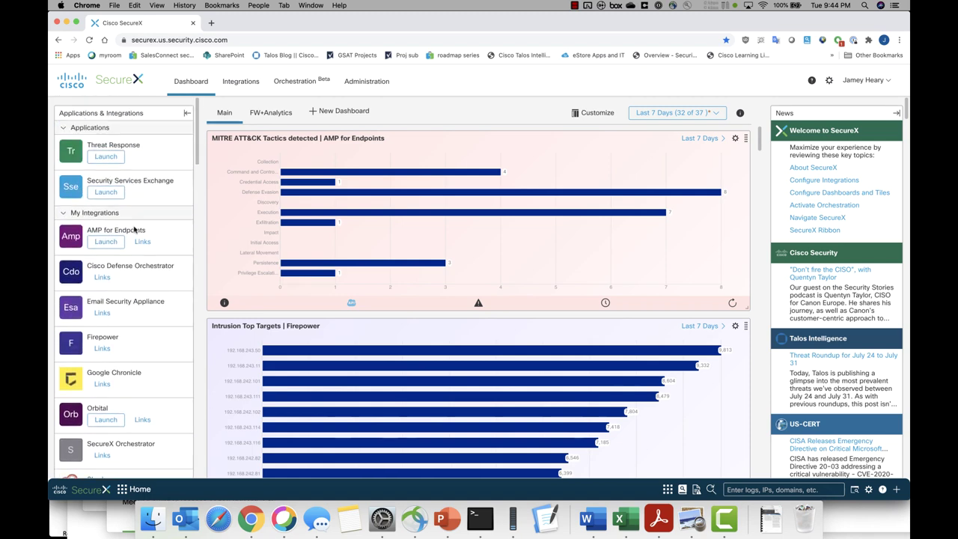
Open the new-module form for AMP for Endpoints from the available integrations and check its URL choices.
scroll(135, 228, "down", 10)
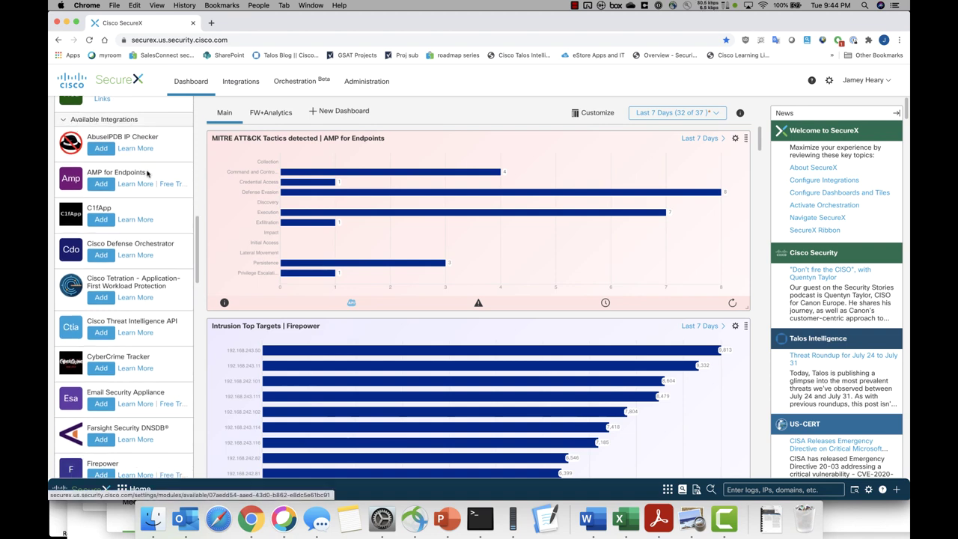
left_click(101, 185)
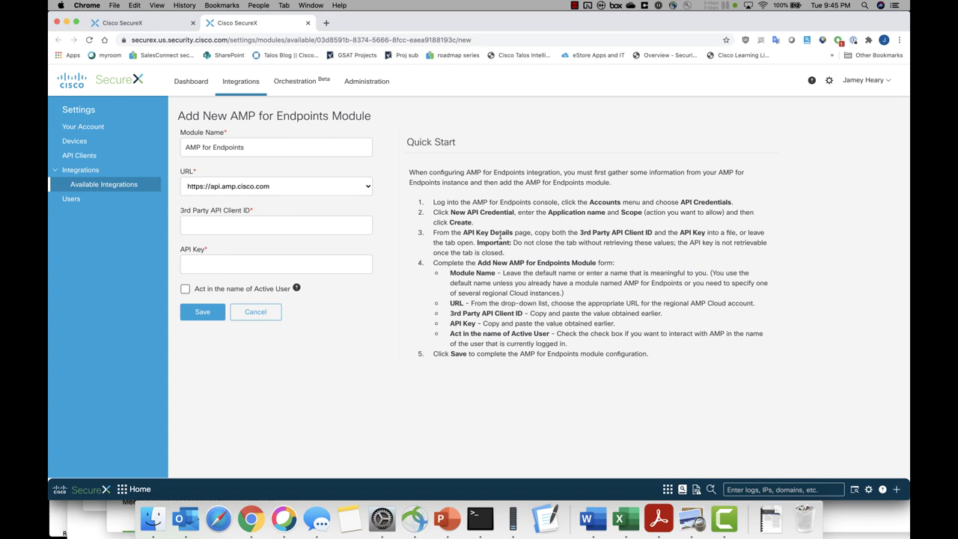
left_click(269, 189)
left_click(268, 188)
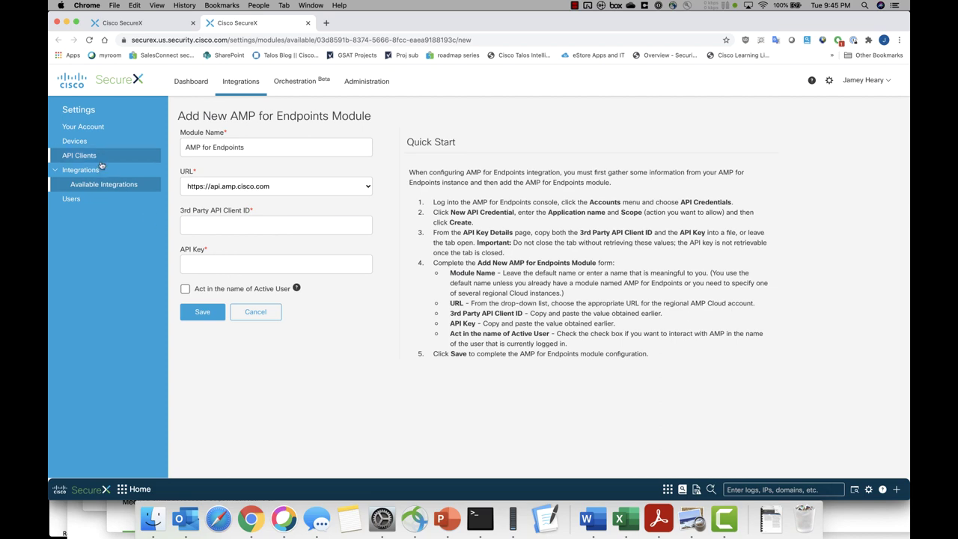
Browse the full catalogue of available integrations and open the new-module form for Have I Been Pwned.
left_click(82, 188)
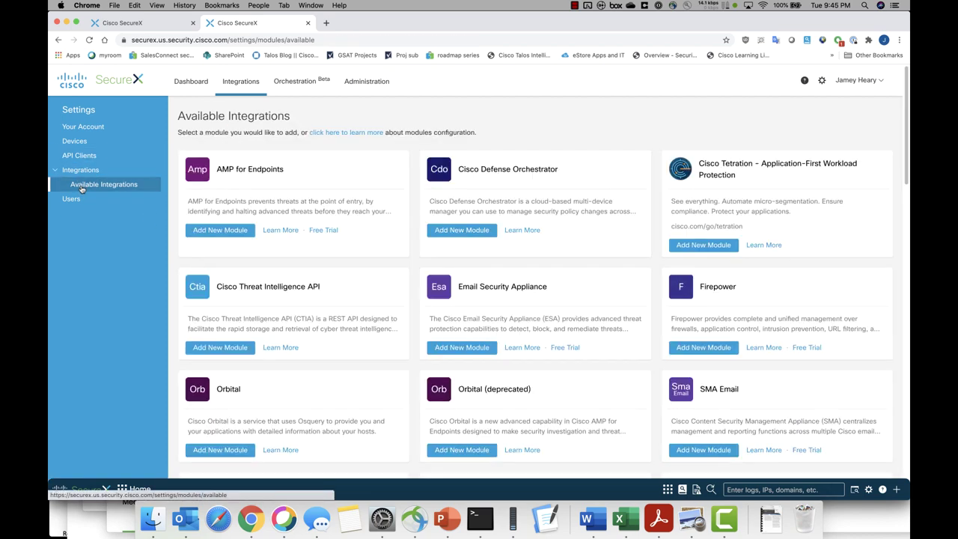
scroll(364, 283, "down", 5)
scroll(364, 283, "down", 5)
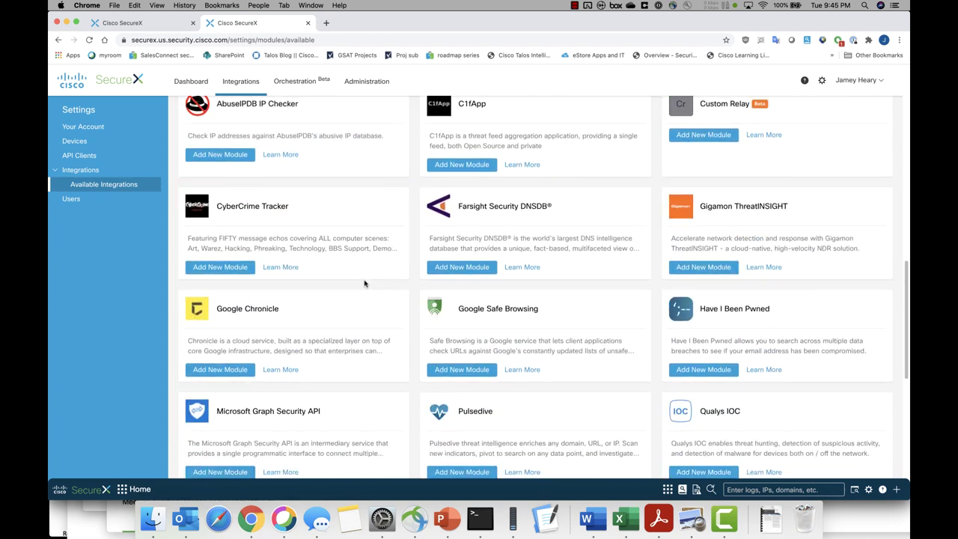
scroll(365, 283, "down", 1)
left_click(694, 294)
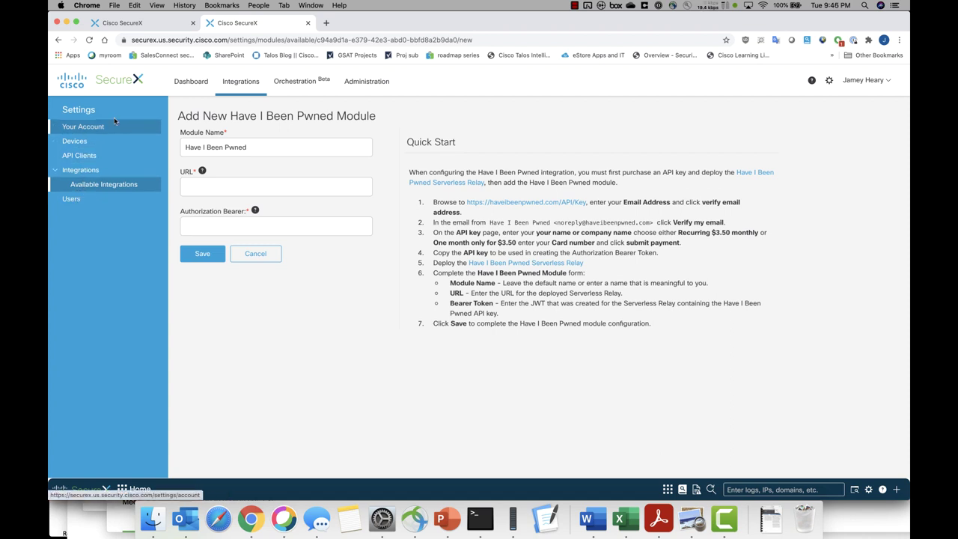
From the SecureX dashboard, open the Command and Control detections of the MITRE ATT&CK tile in AMP for Endpoints, logging in with Single Sign-On.
left_click(193, 82)
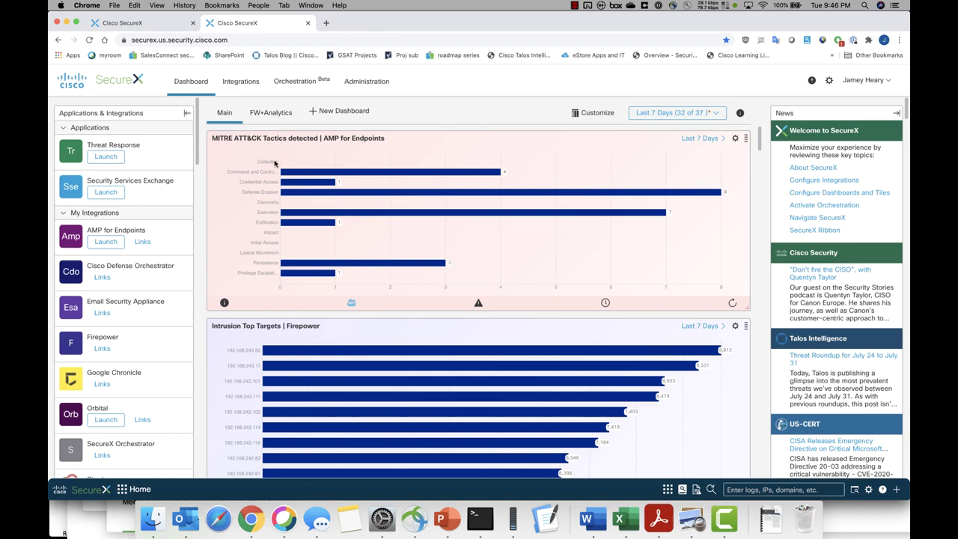
mouse_move(289, 175)
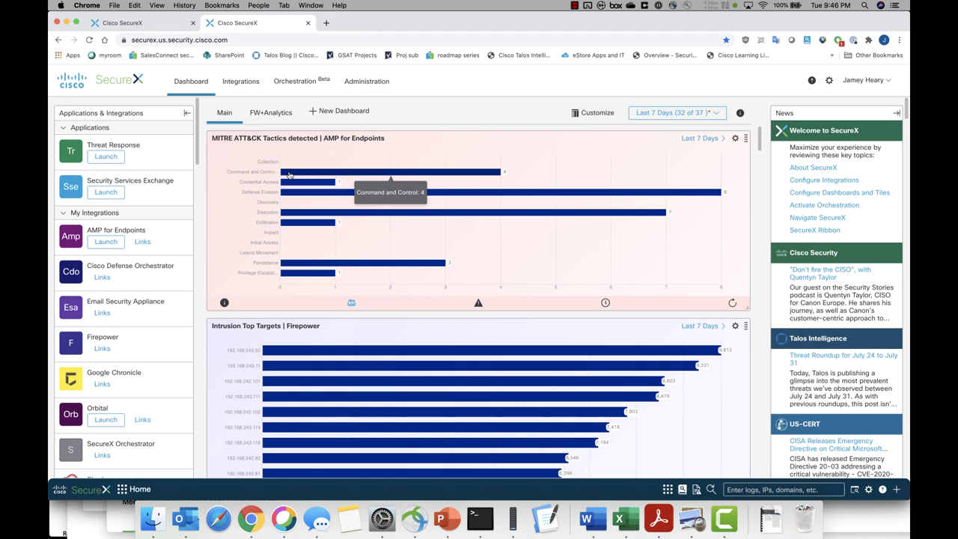
left_click(289, 175)
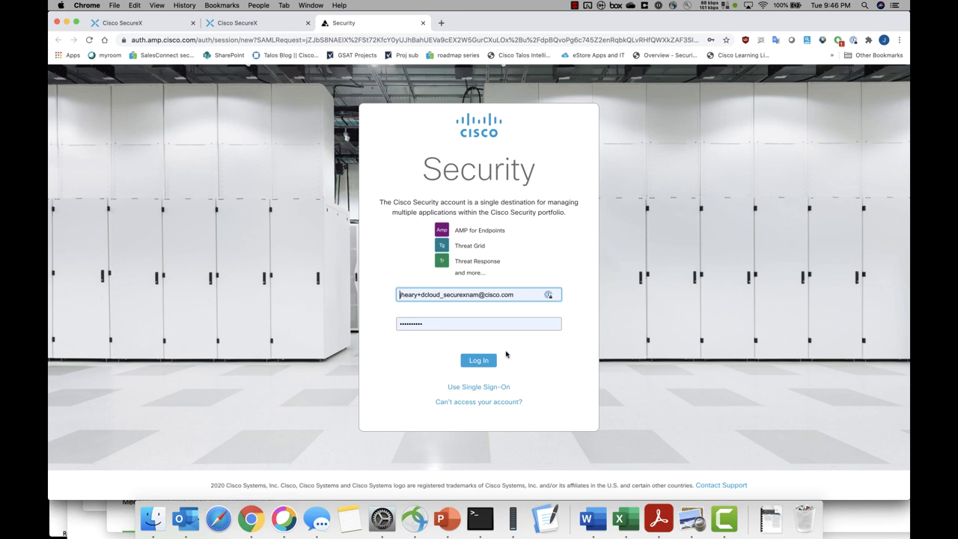
left_click(478, 388)
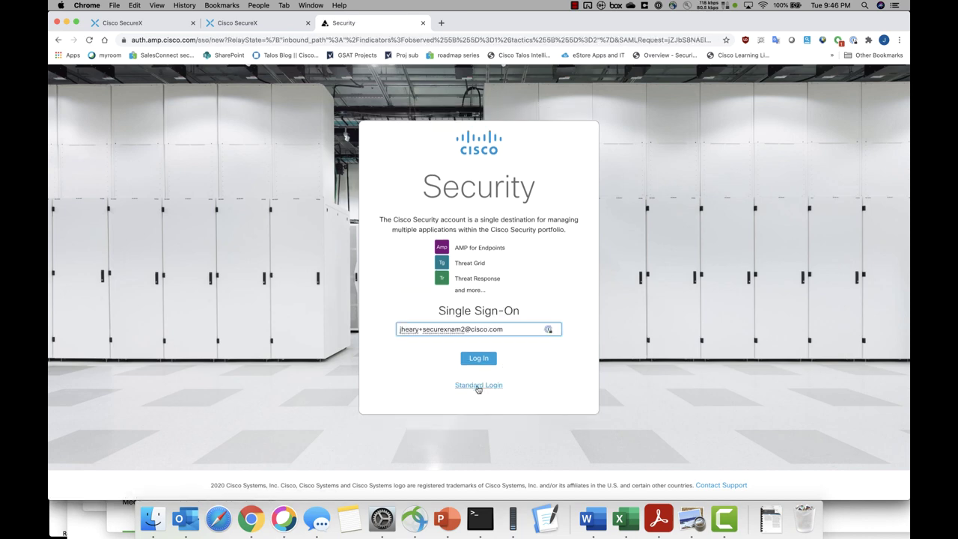
left_click(472, 359)
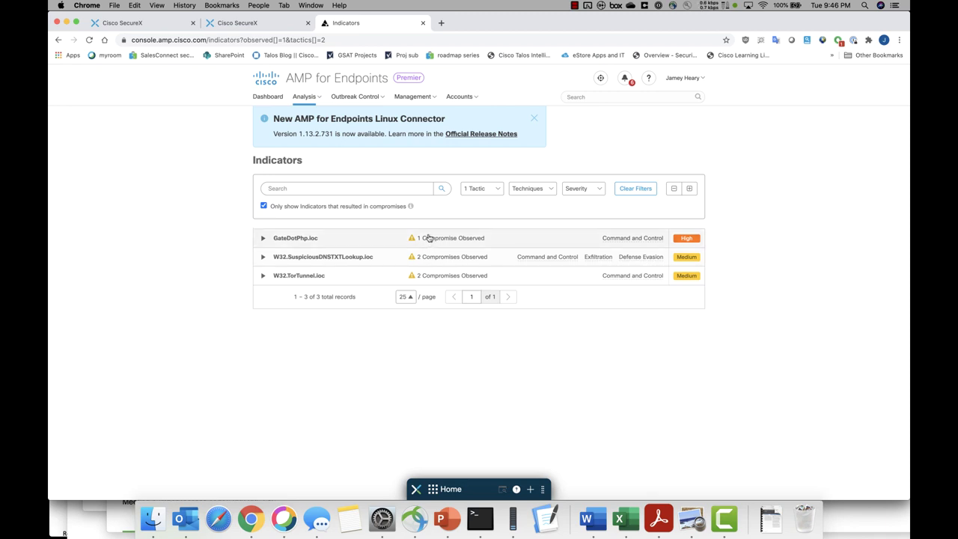
Expand the W32.SuspiciousDNSTXTLookup.ioc indicator and view the computers whose compromises require attention.
left_click(262, 257)
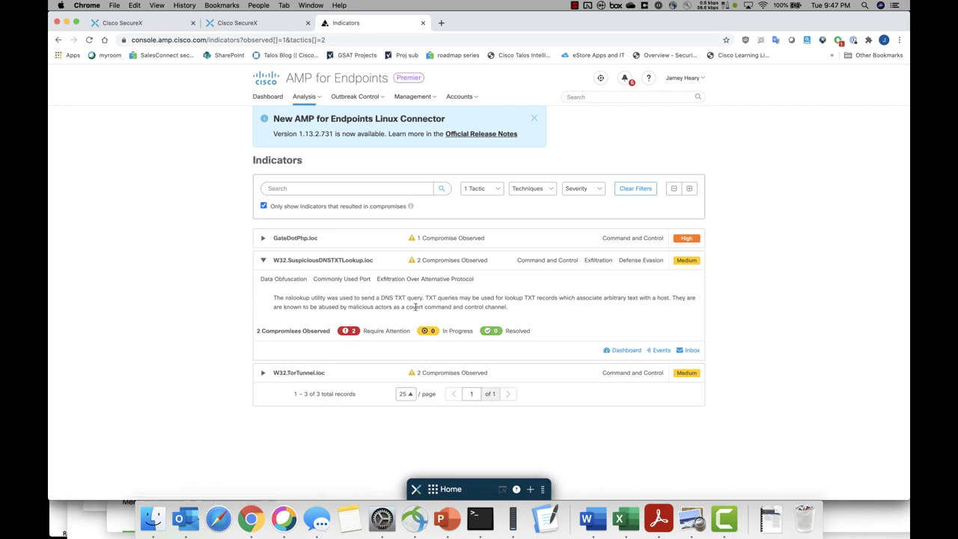
left_click(348, 333)
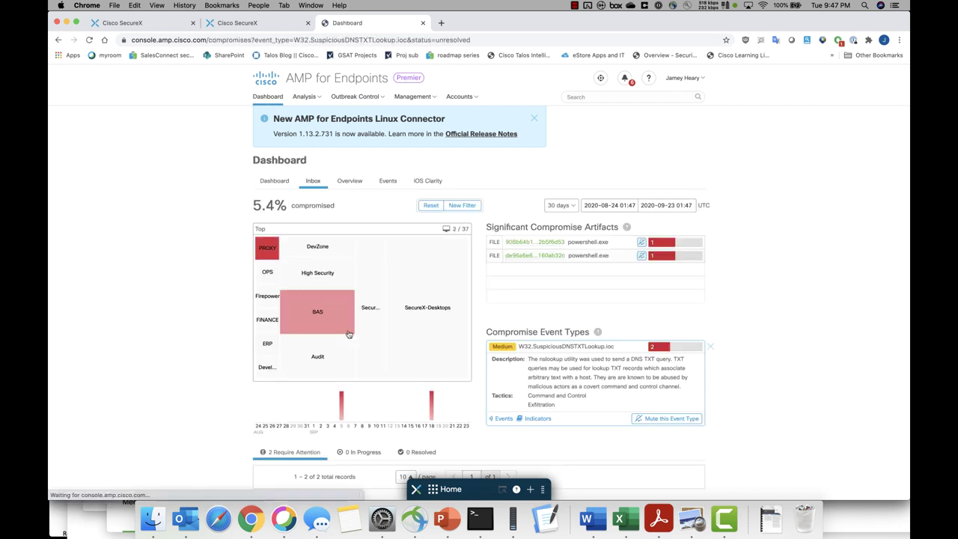
scroll(348, 333, "down", 2)
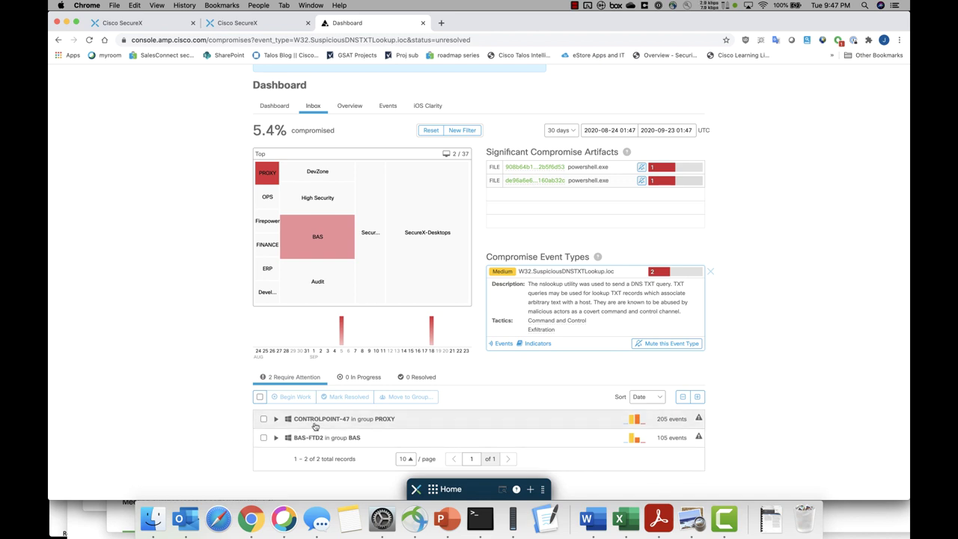
Return to the SecureX dashboard and examine the tiles from Firepower, AMP for Endpoints, Umbrella, Orbital and Tetration.
left_click(227, 27)
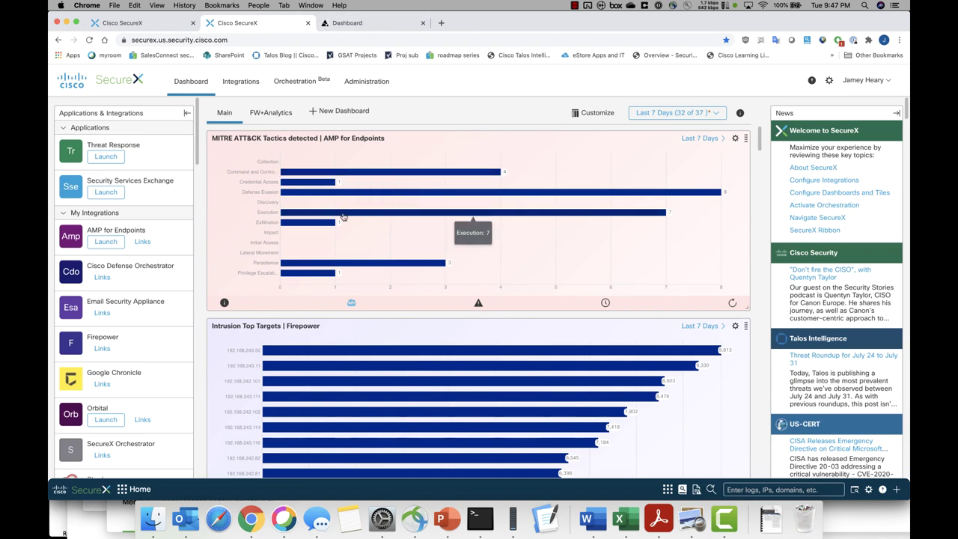
scroll(333, 310, "down", 3)
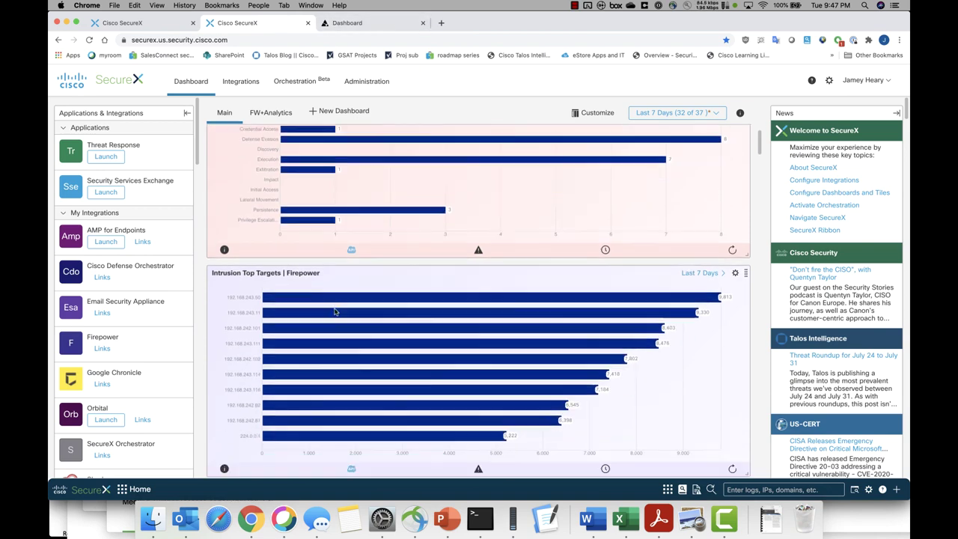
scroll(333, 312, "down", 1)
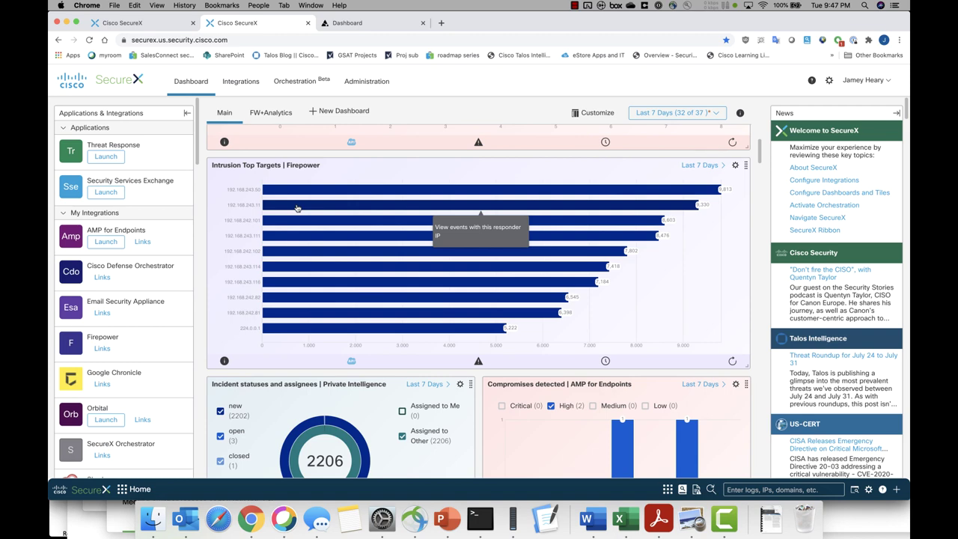
scroll(297, 208, "down", 5)
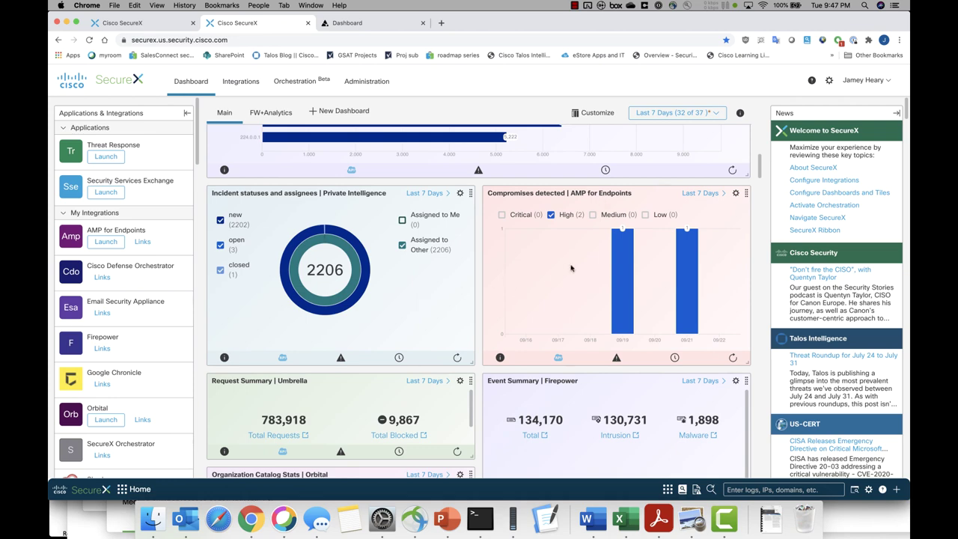
scroll(547, 290, "down", 9)
scroll(545, 288, "down", 7)
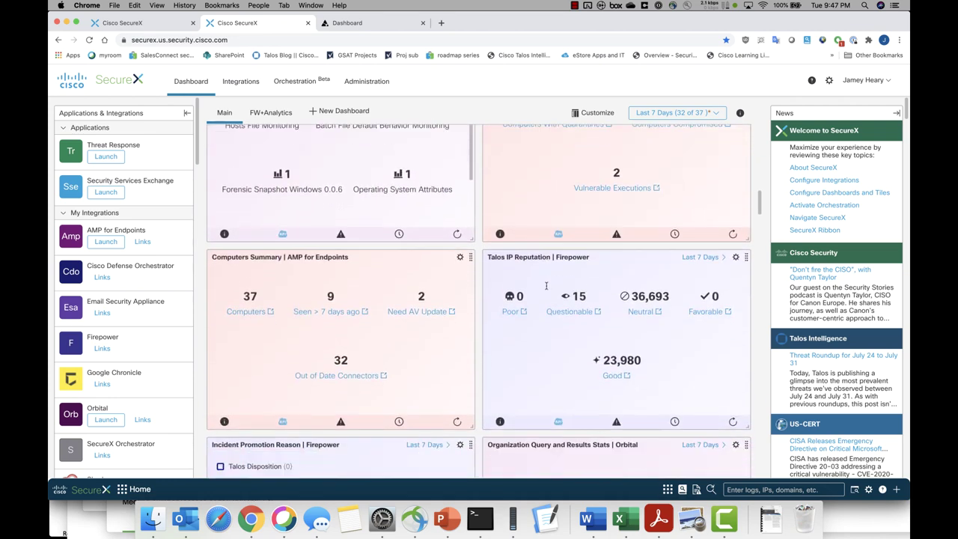
scroll(546, 288, "down", 2)
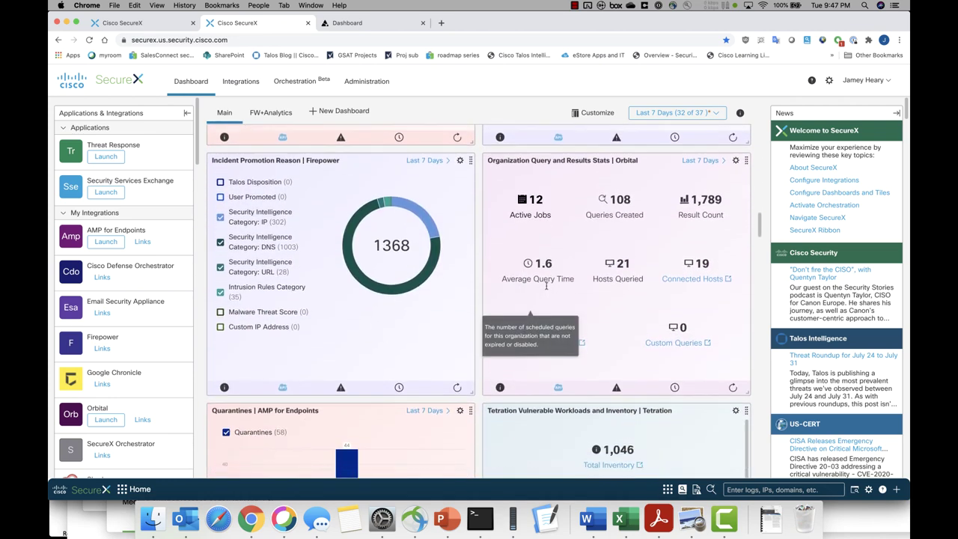
scroll(610, 293, "down", 7)
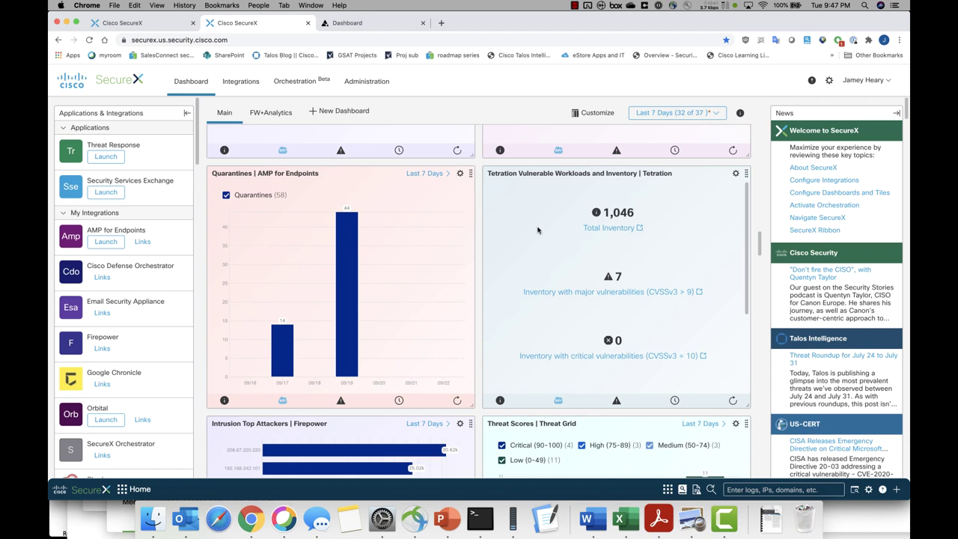
scroll(568, 224, "down", 2)
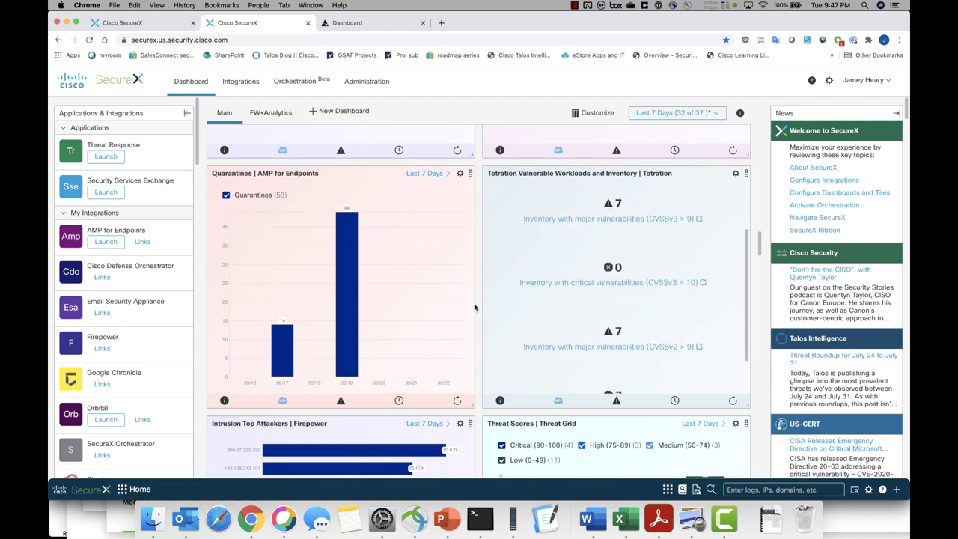
scroll(479, 296, "up", 10)
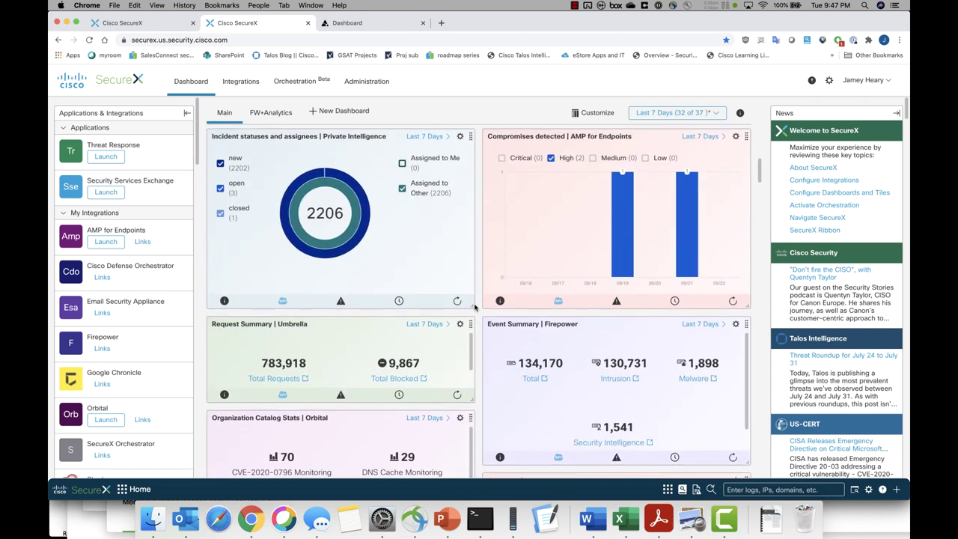
scroll(475, 306, "up", 8)
scroll(474, 307, "up", 1)
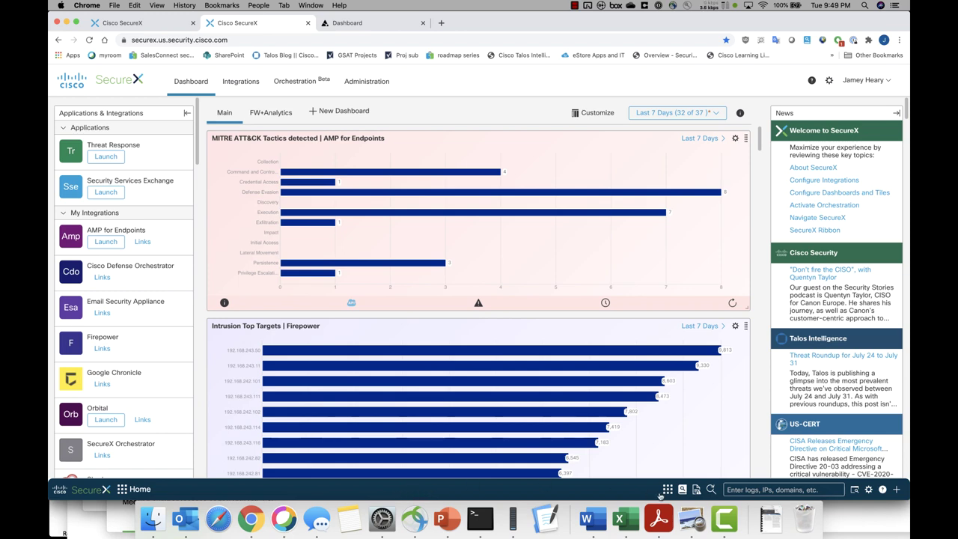
Look up the observable 6.6.6.6 from the SecureX ribbon.
mouse_move(682, 491)
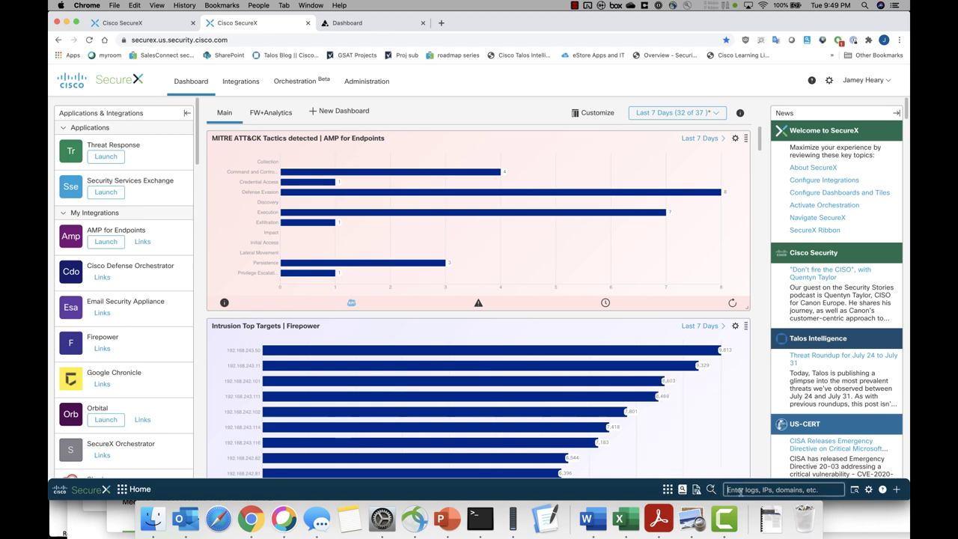
type("6.6.6.6")
key("Return")
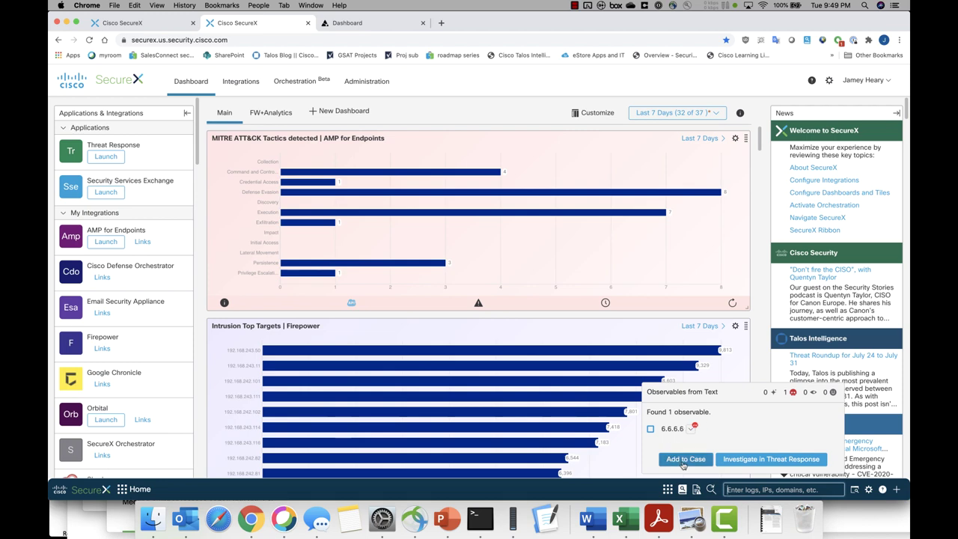
left_click(752, 489)
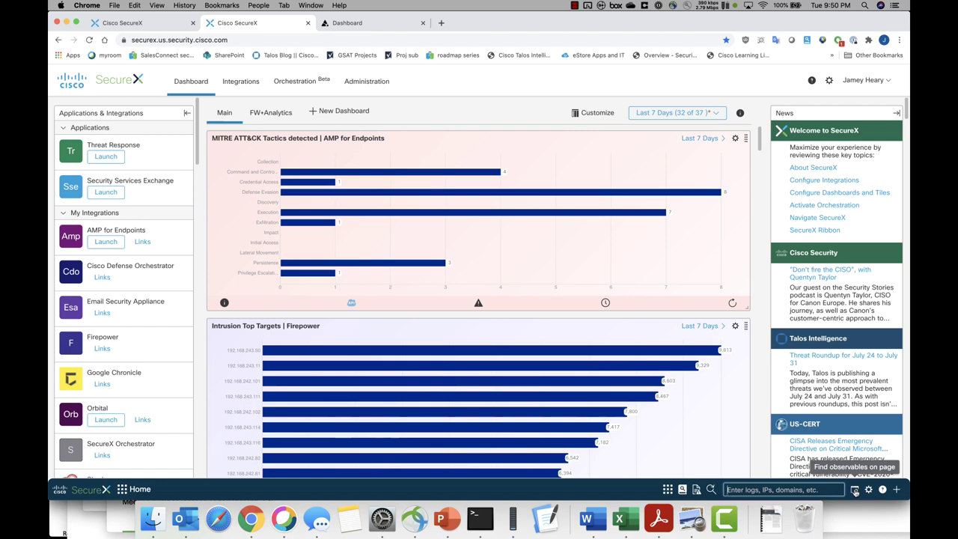
Expand the SecureX ribbon and open its Incidents view.
left_click(653, 494)
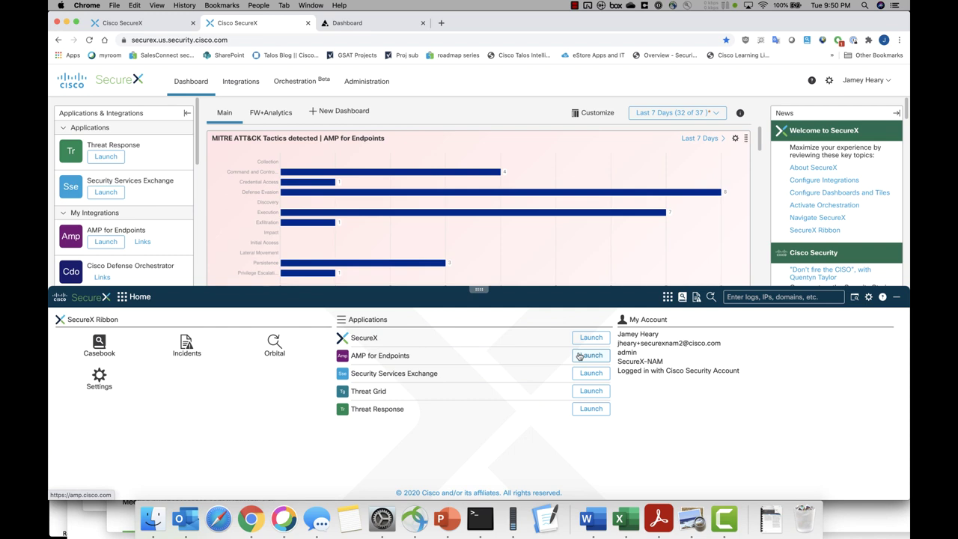
left_click(188, 348)
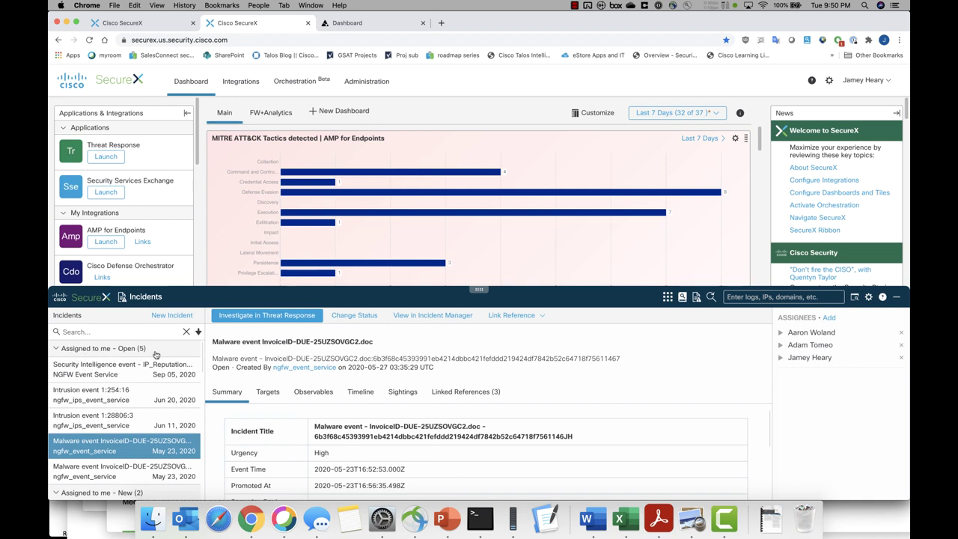
Open the Intrusion event 1:28806:3 incident dated Jun 11, 2020 and look through the incidents assigned to me and to others.
left_click(133, 416)
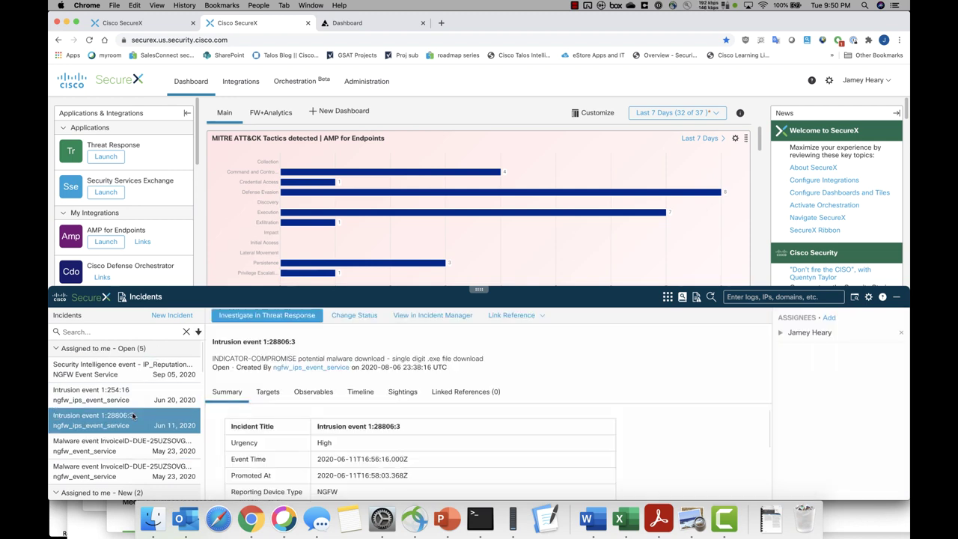
scroll(131, 417, "down", 4)
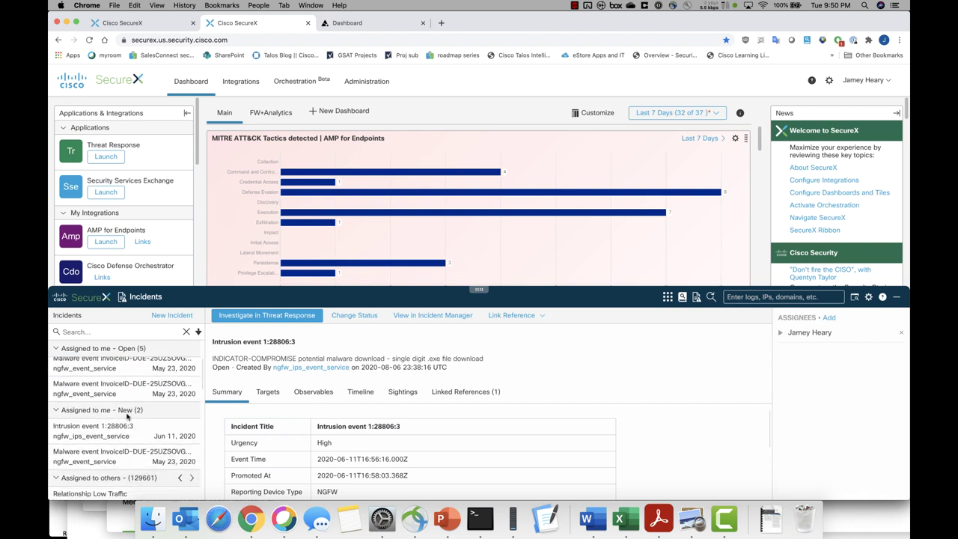
scroll(127, 416, "down", 2)
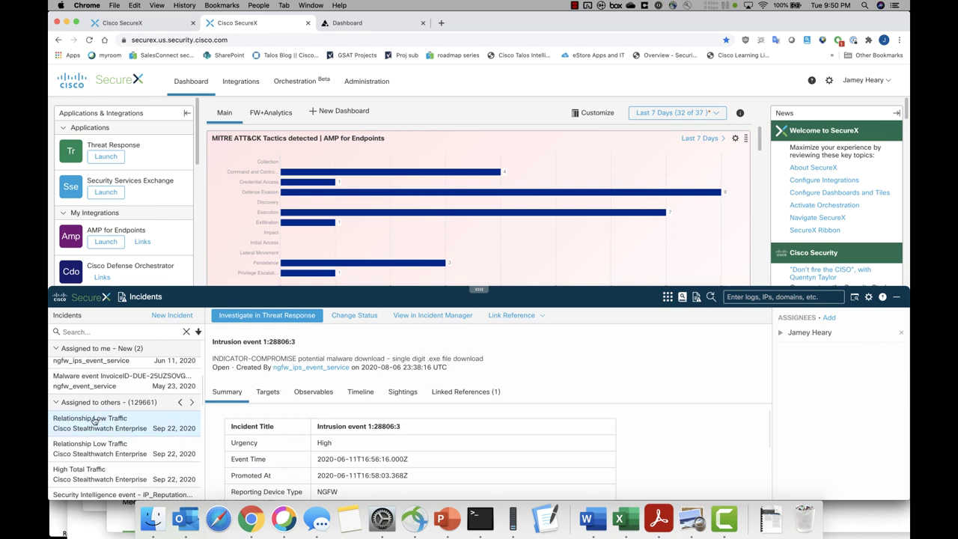
scroll(94, 422, "up", 2)
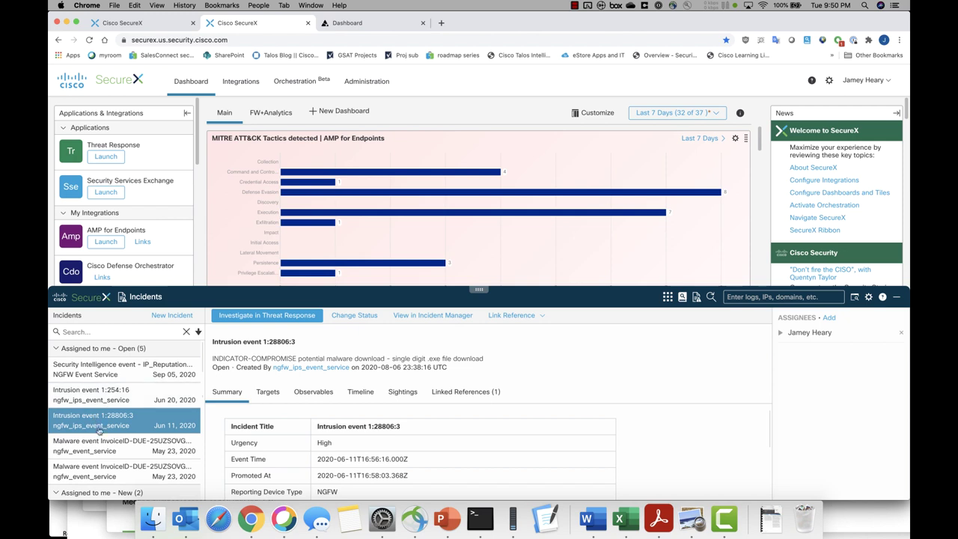
Open the May 23, 2020 malware event for InvoiceID-DUE-25UZSOVGC2.doc with three assignees and read through its incident summary.
left_click(106, 441)
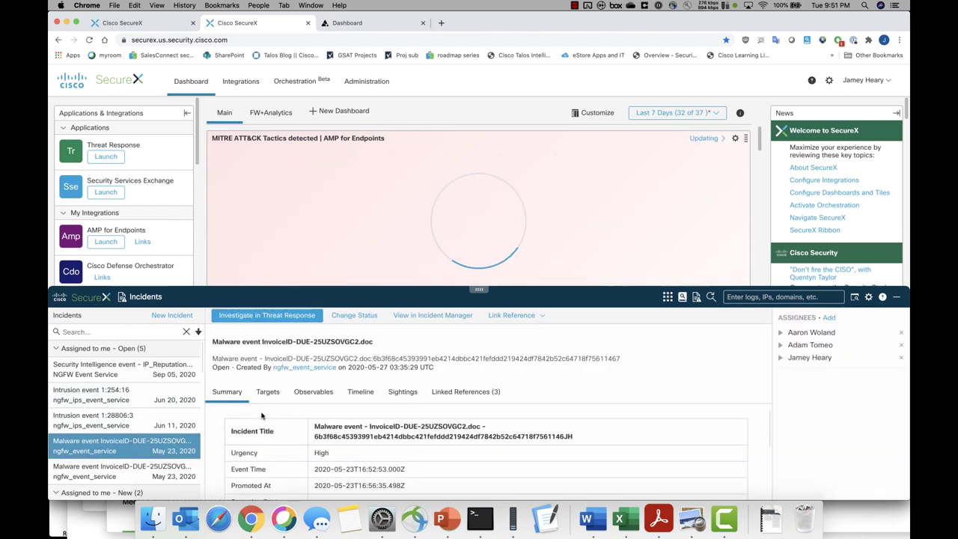
scroll(261, 415, "down", 2)
scroll(262, 415, "up", 1)
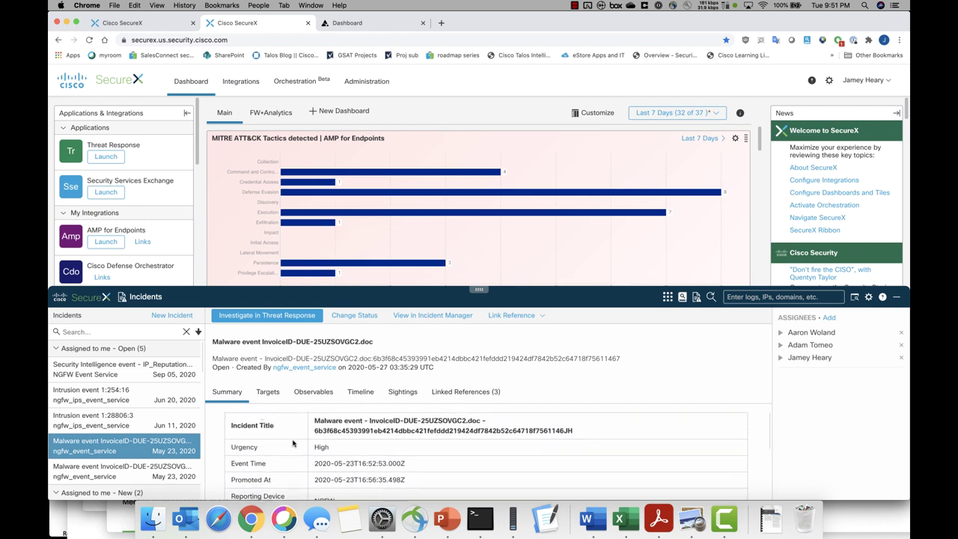
scroll(326, 448, "down", 2)
scroll(326, 448, "down", 1)
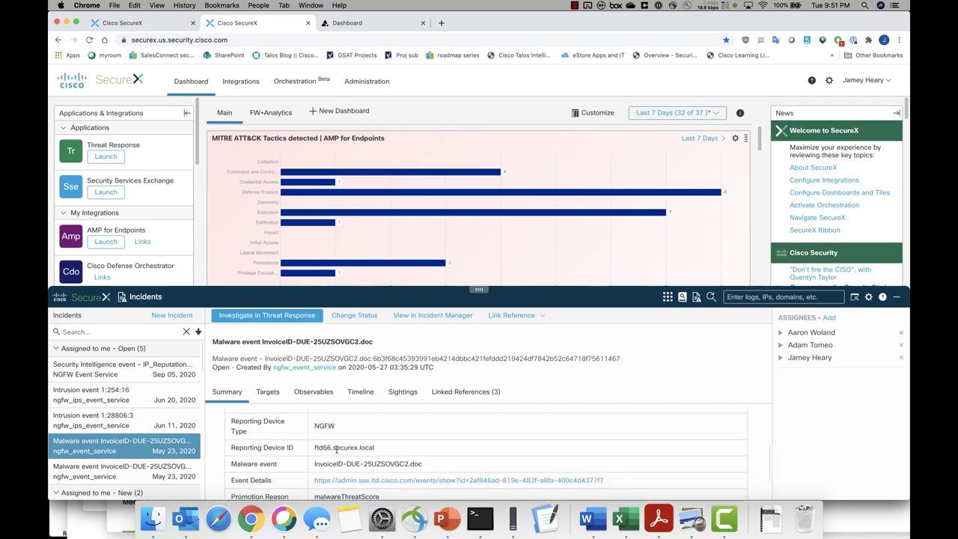
scroll(330, 435, "down", 2)
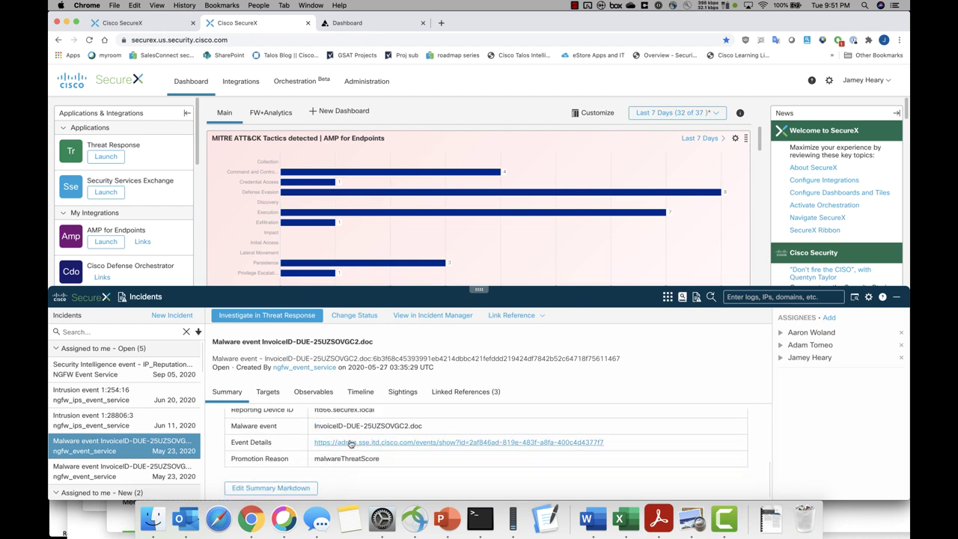
View the malware incident's targets and examine its IP address and SHA-256 observables.
left_click(268, 394)
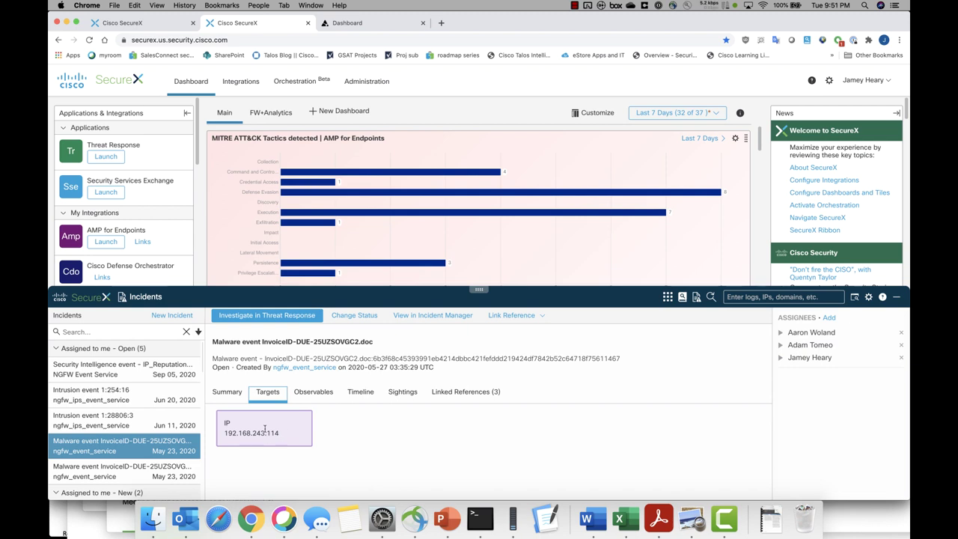
left_click(319, 396)
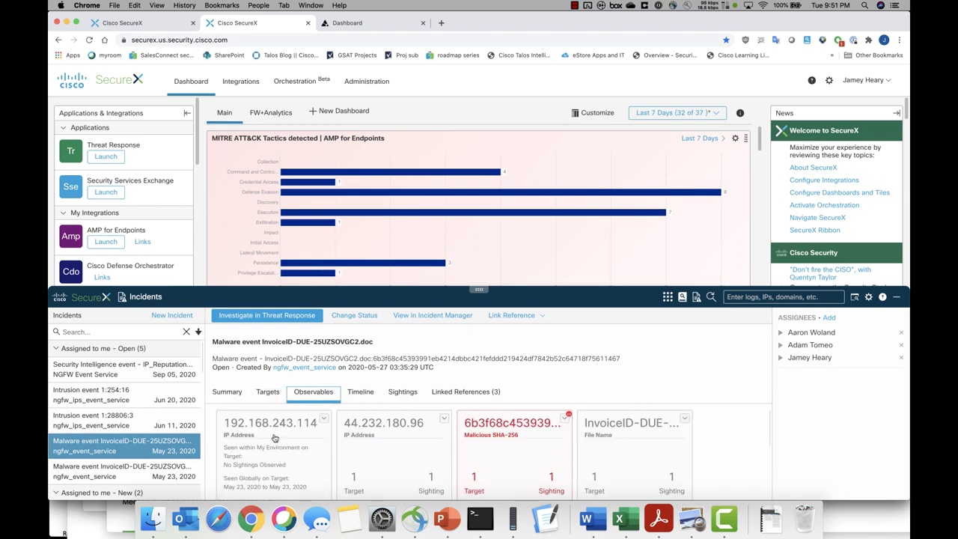
mouse_move(275, 439)
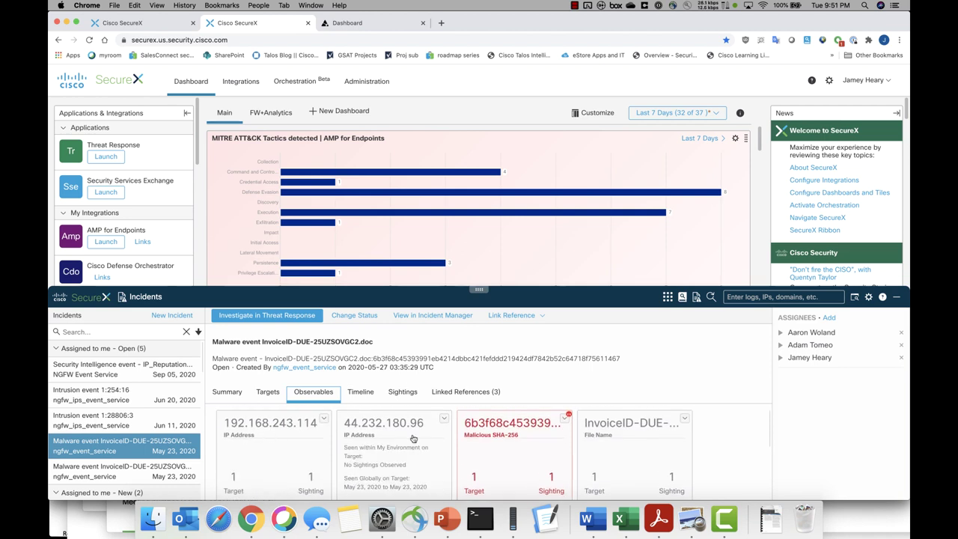
mouse_move(489, 433)
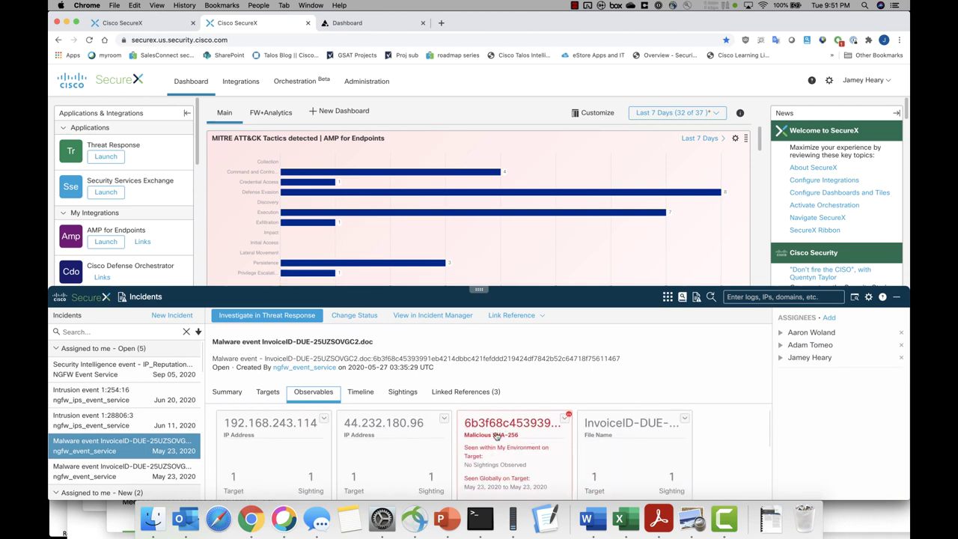
Review the response actions available for the malicious SHA-256 observable, including the SecureX Orchestrator workflows.
left_click(565, 421)
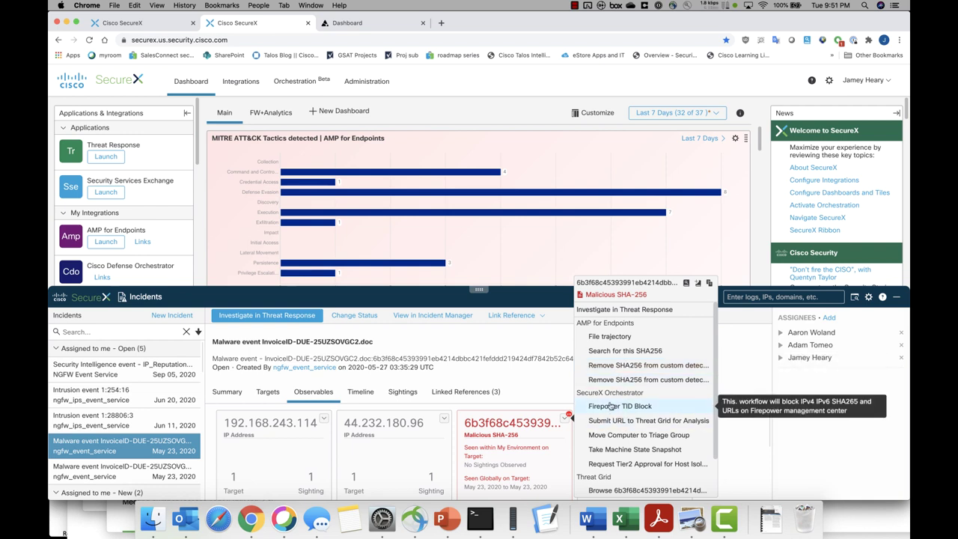
scroll(614, 423, "down", 2)
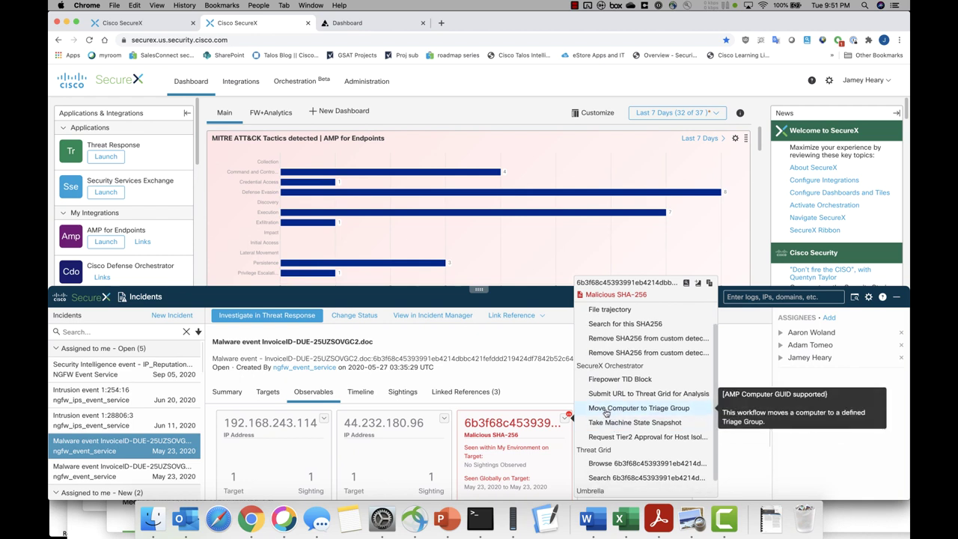
scroll(604, 411, "down", 1)
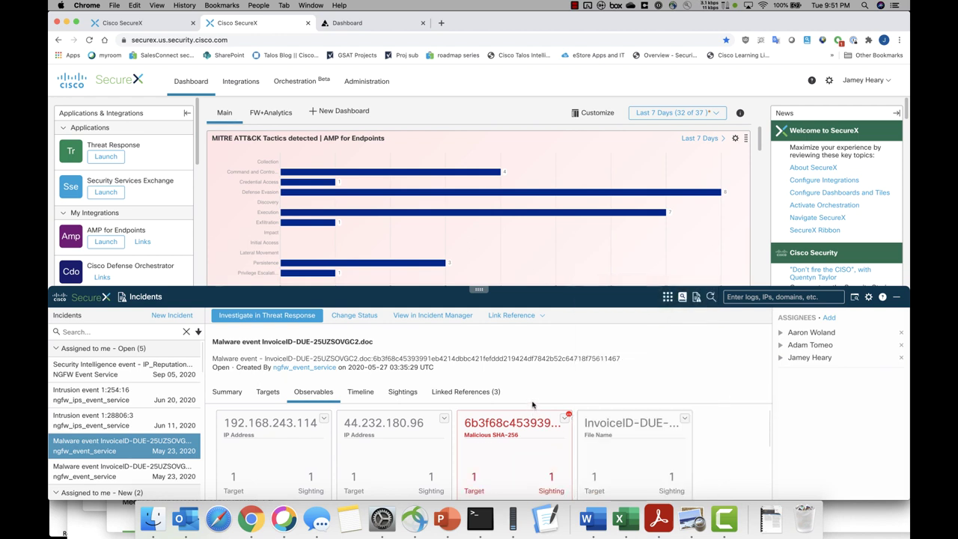
Check the incident's timeline and sightings, and look through its linked snapshots and cases.
left_click(360, 393)
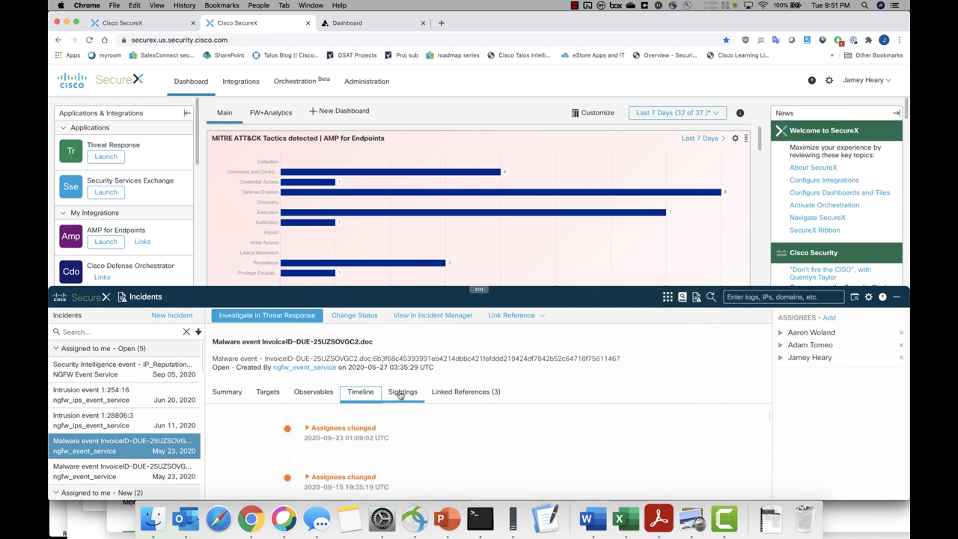
left_click(401, 394)
left_click(458, 394)
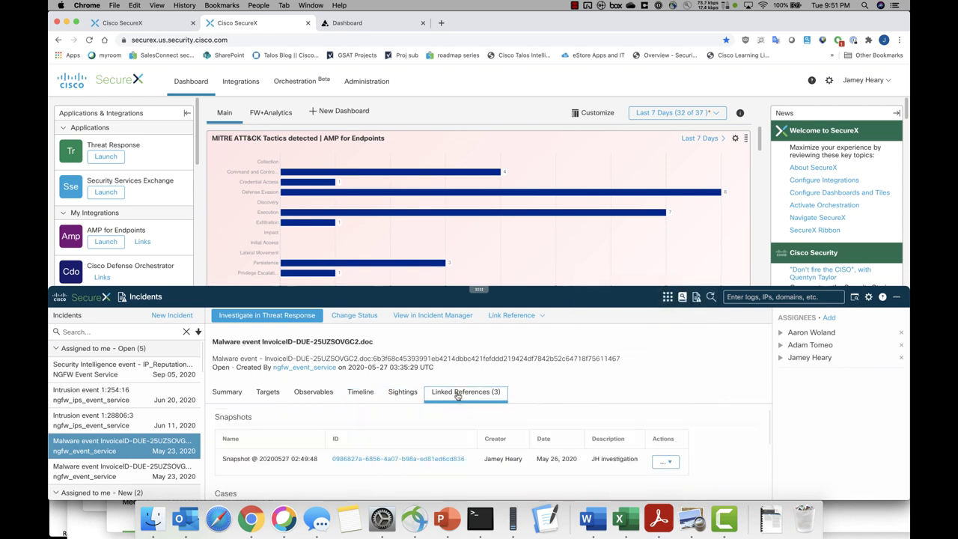
scroll(407, 423, "down", 3)
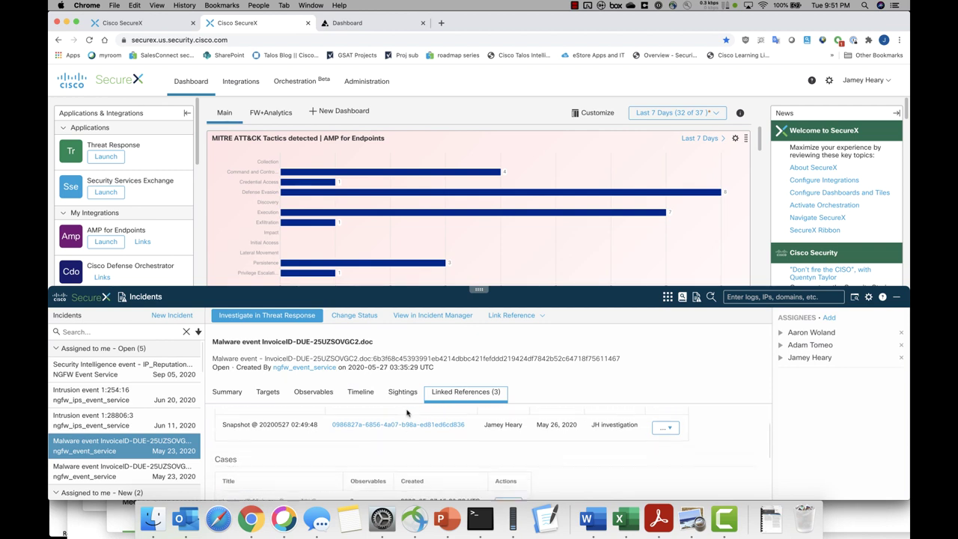
scroll(407, 416, "up", 3)
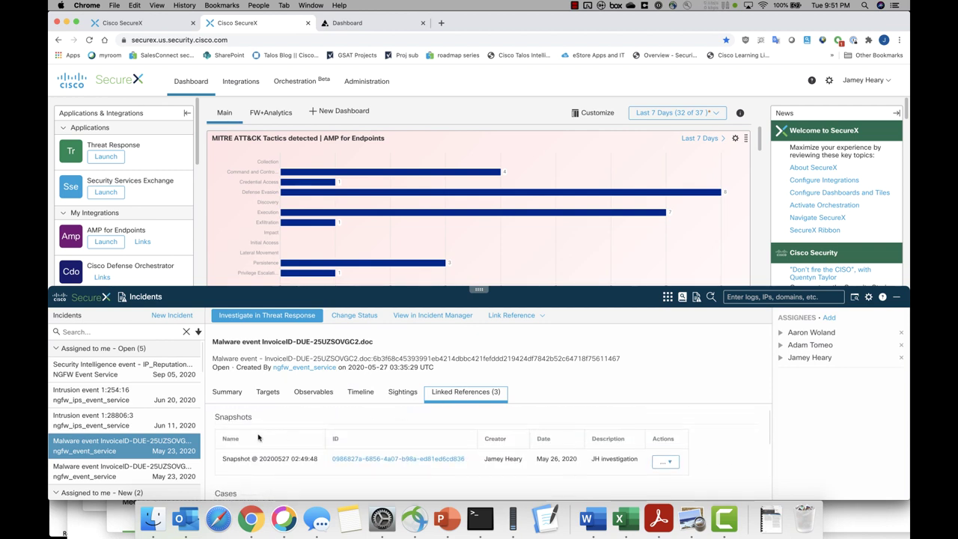
Open the incident's linked snapshot in Threat Response and read through the observables being investigated.
left_click(363, 459)
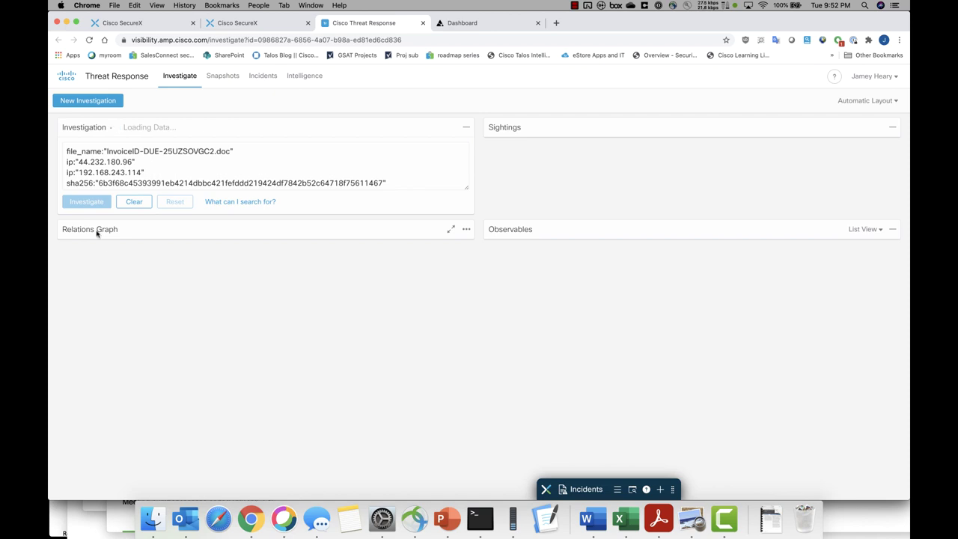
left_click(92, 152)
type("url:\"http://malware.scenarios.aiqscenarioinfra.com/6b3f68c45393991eb4214dbbc421fefddd219424df7842b52c64718f75611467/InvoiceID-DUE-25UZSOVGC2.doc\"")
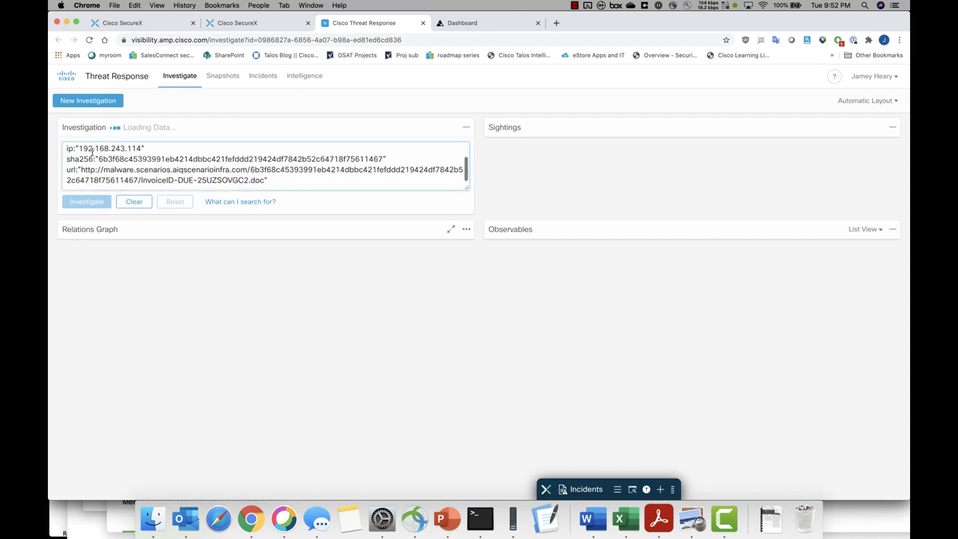
scroll(92, 152, "up", 3)
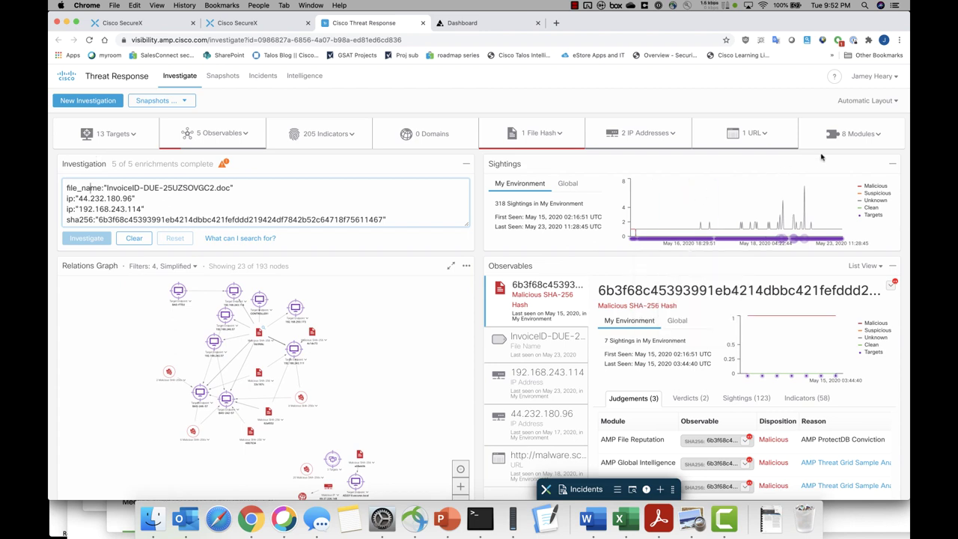
View the modules that enriched the investigation and read through the full set of investigated observables again.
left_click(850, 134)
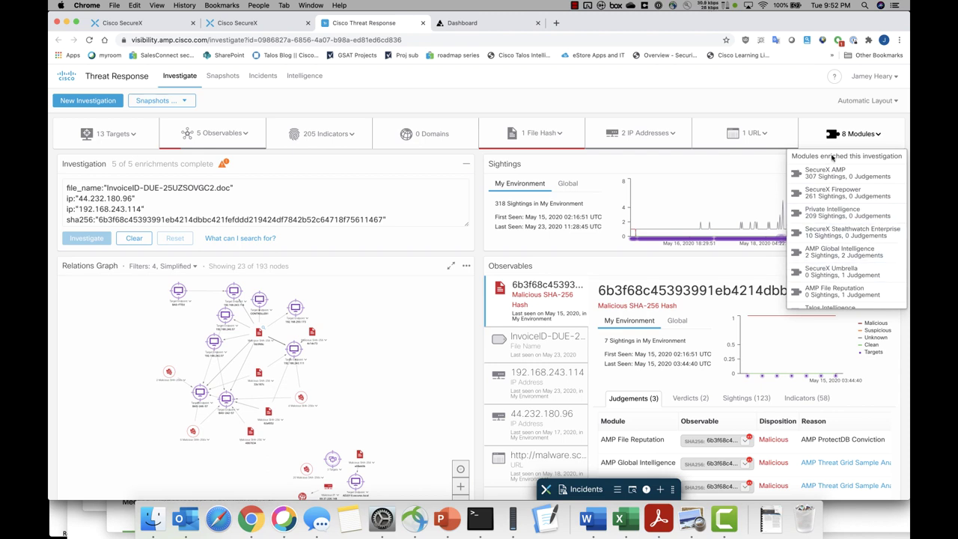
left_click(831, 137)
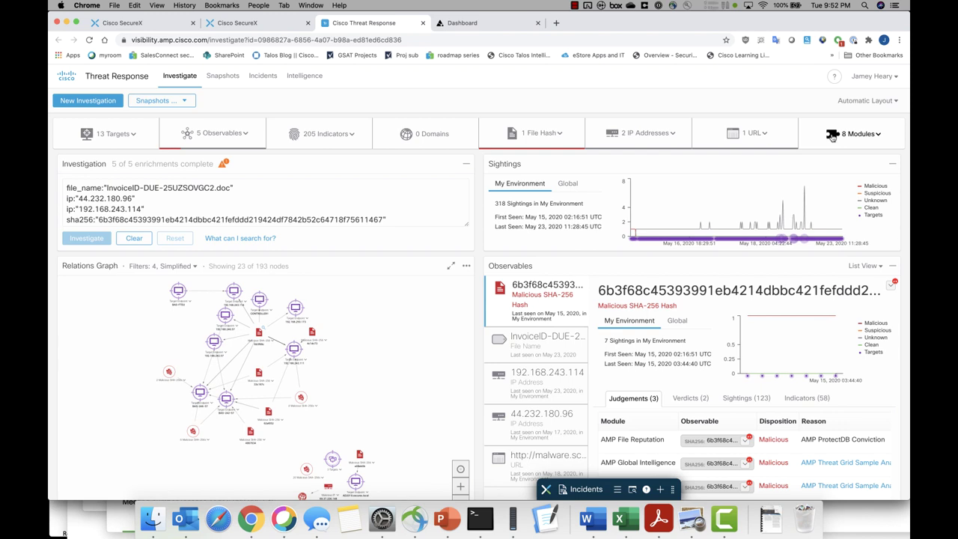
type("url:\"http://malware.scenarios.aiqscenarioinfra.com/6b3f68c45393991eb4214dbbc421fefddd219424df7842b52c64718f75611467/InvoiceID-DUE-25UZSOVGC2.doc\"")
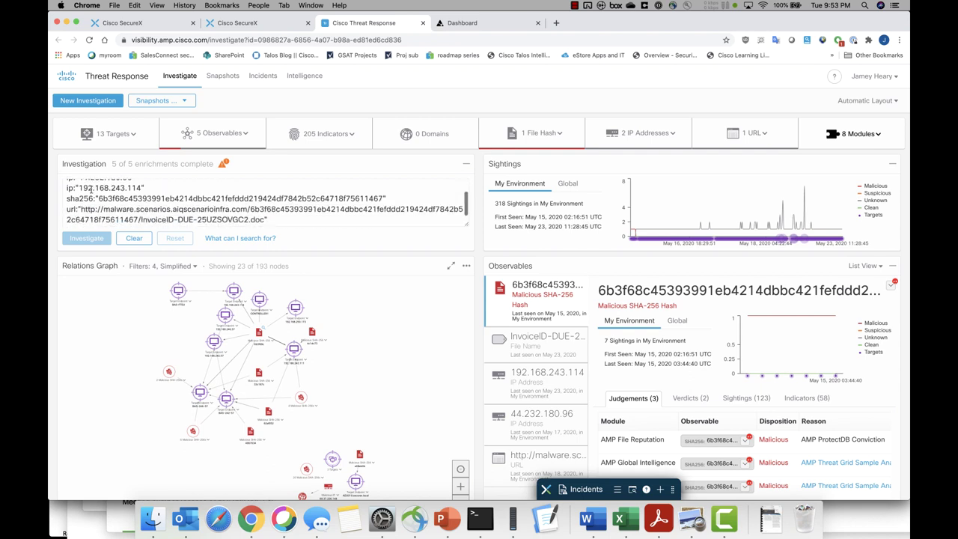
scroll(90, 189, "up", 3)
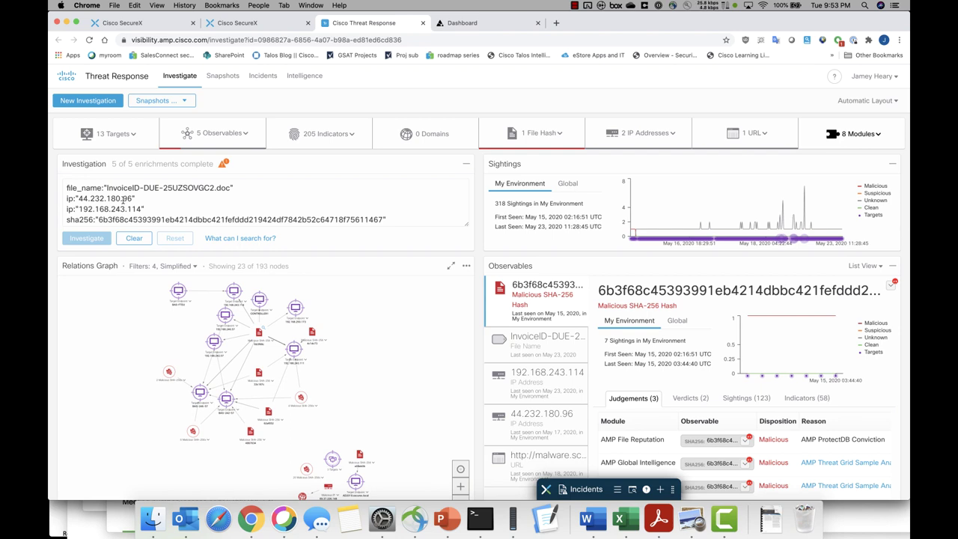
View the list of target endpoints involved in the investigation and close it.
left_click(118, 135)
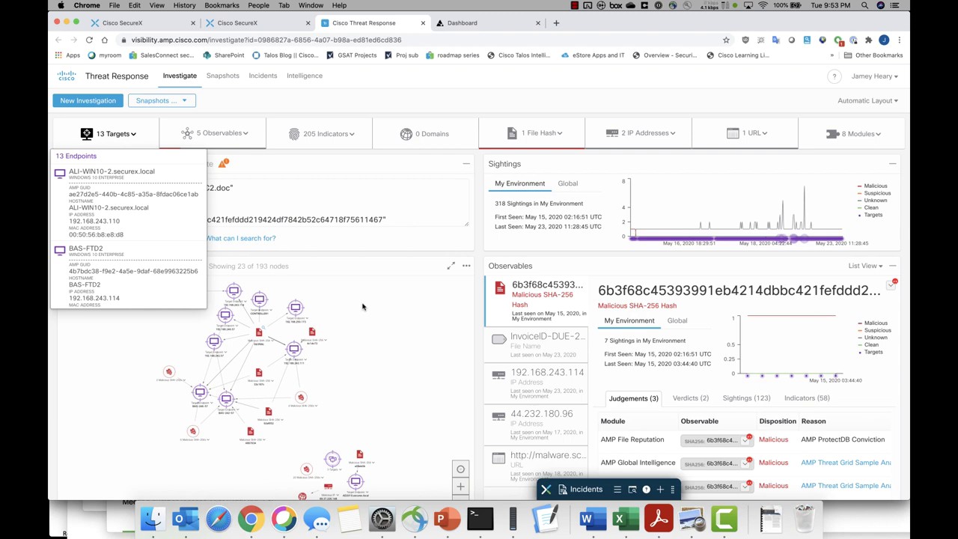
left_click(276, 248)
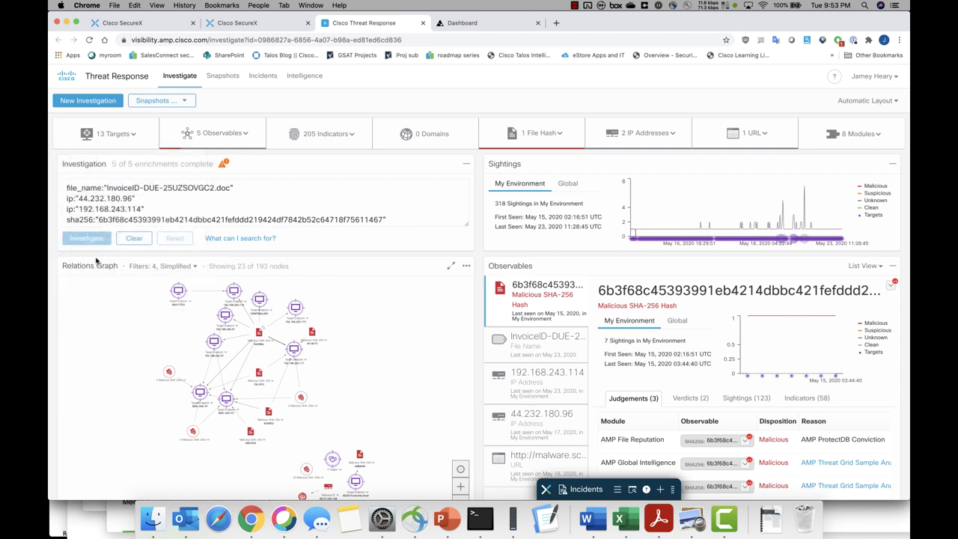
Enlarge the relations graph and reposition the malicious SHA-256 nodes 4c1dc73 and 6b3f68c to separate their connections.
left_click(461, 485)
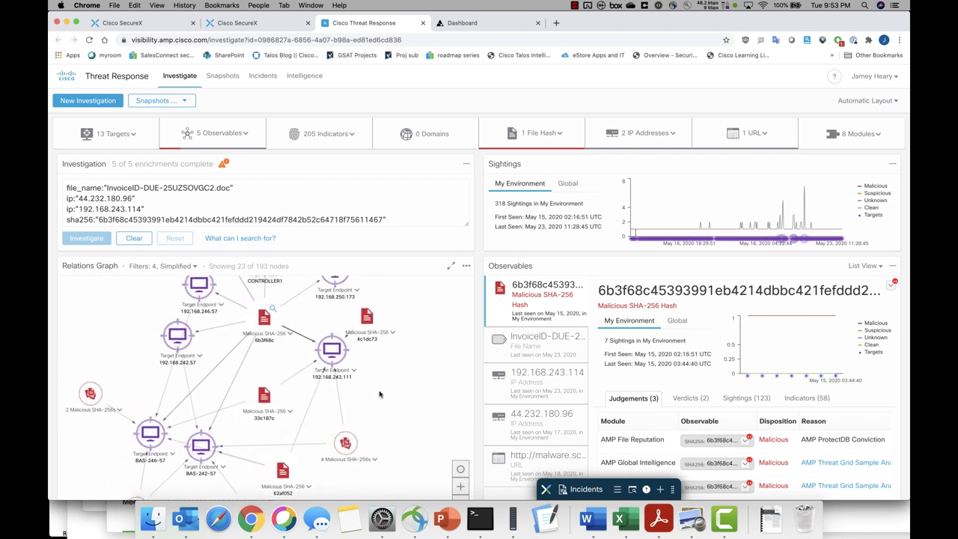
mouse_move(253, 381)
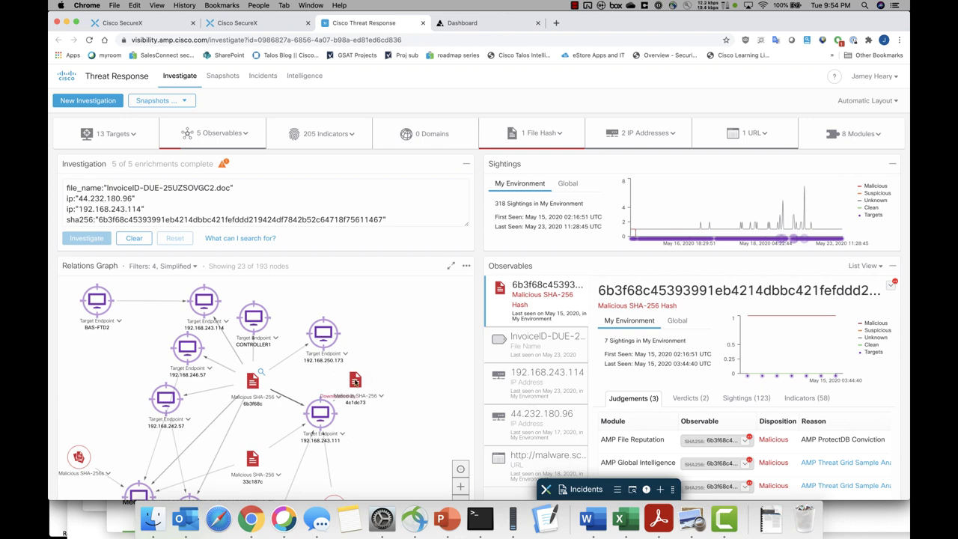
left_click_drag(357, 381, 381, 381)
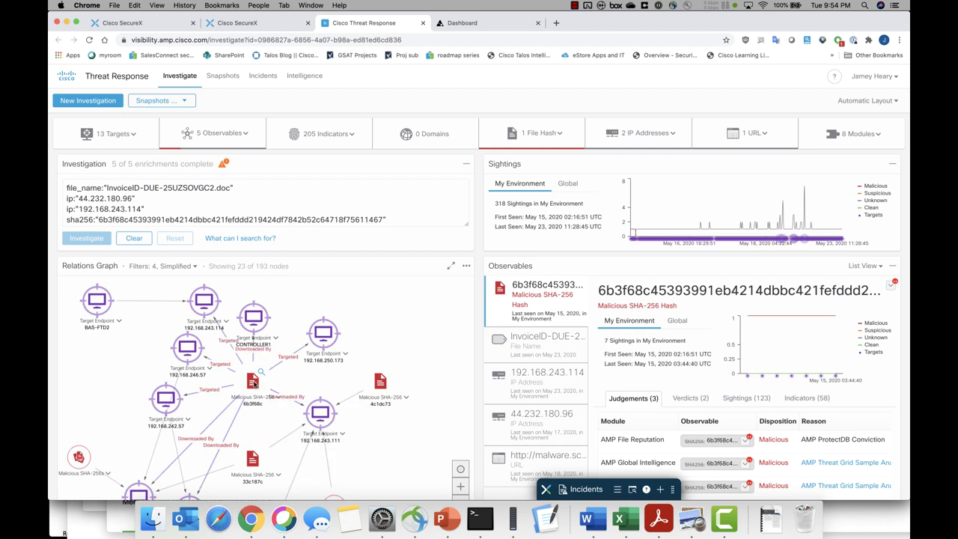
left_click_drag(252, 382, 267, 389)
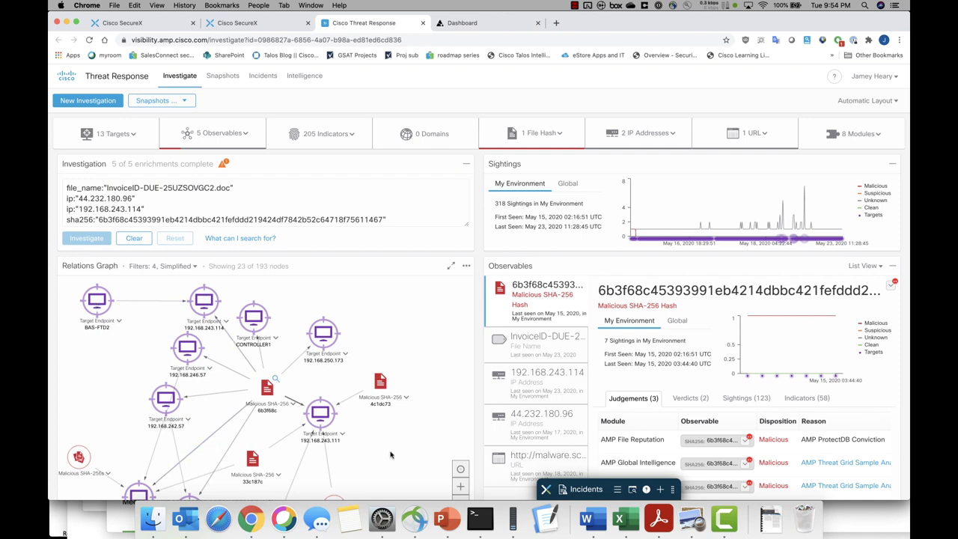
Examine the grouped malicious SHA-256 nodes lower in the relations graph, and show the details of hash node 4c1dc73.
left_click_drag(390, 455, 399, 375)
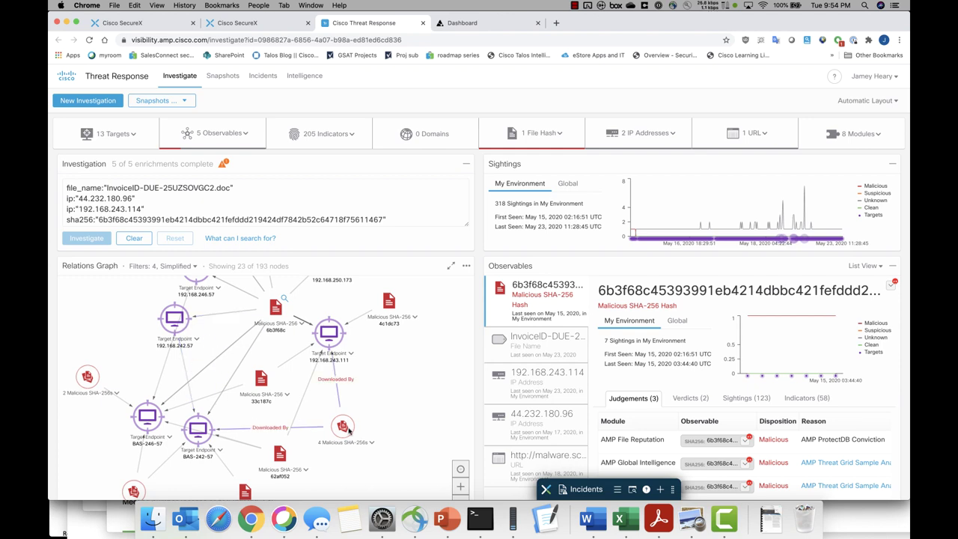
scroll(366, 374, "down", 5)
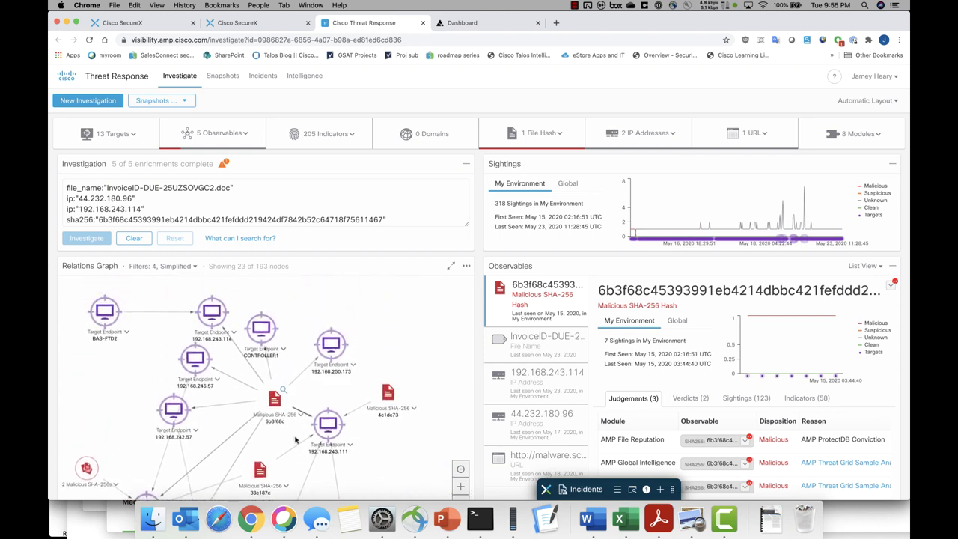
mouse_move(388, 394)
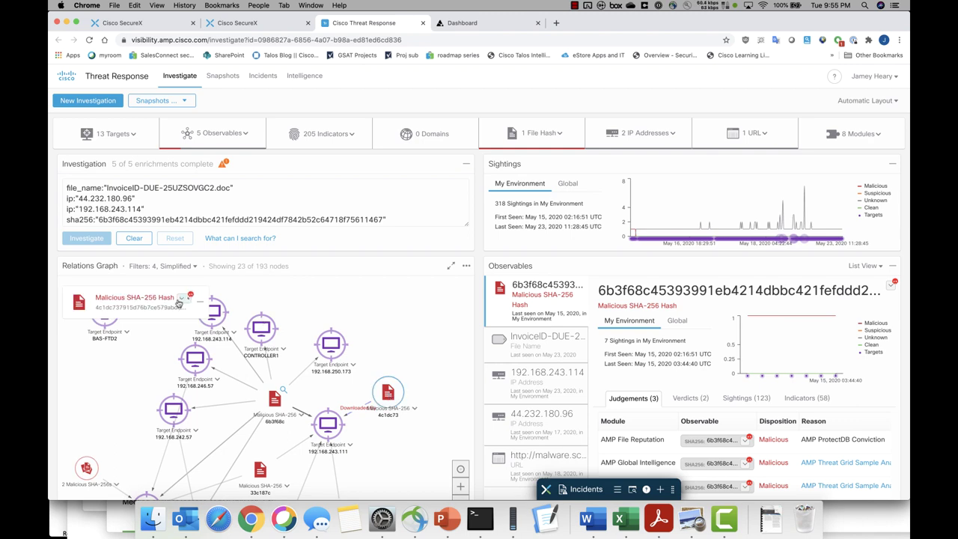
Add malicious SHA-256 hash 4c1dc73 to the AMP for Endpoints simple custom detections list BLOCK.
left_click(179, 300)
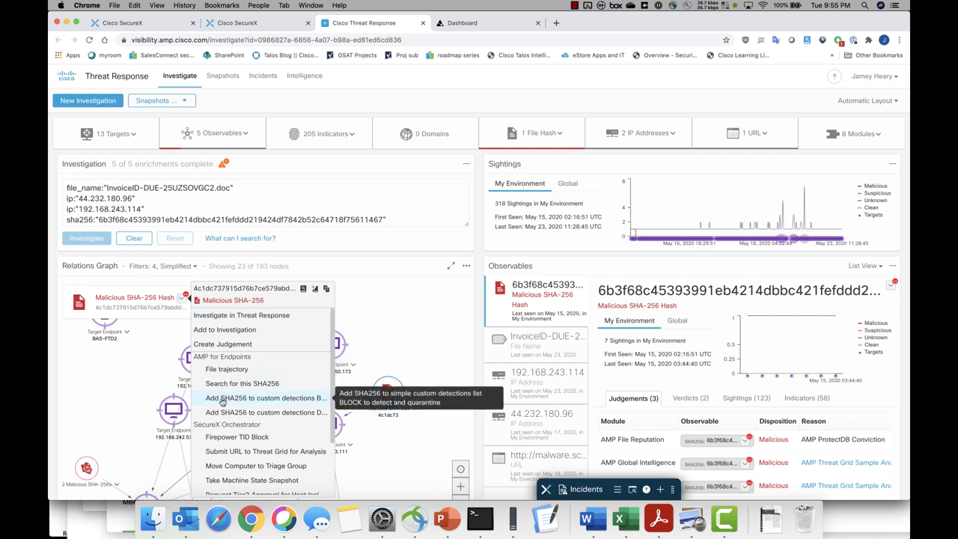
left_click(222, 399)
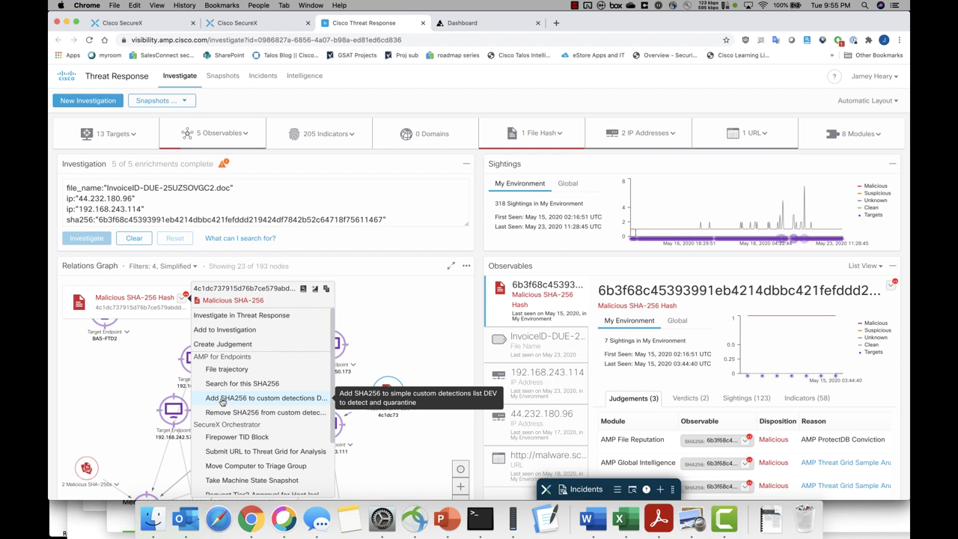
scroll(222, 402, "down", 3)
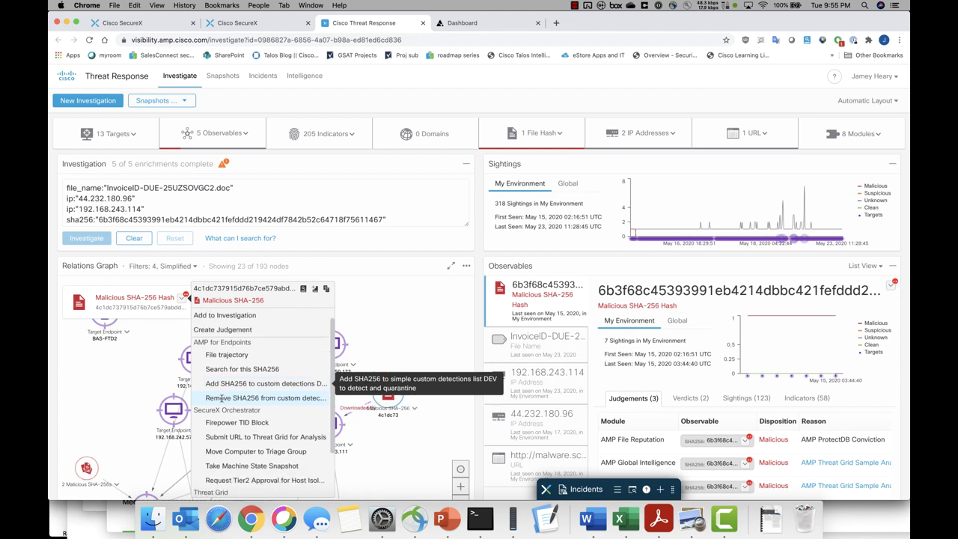
left_click(148, 387)
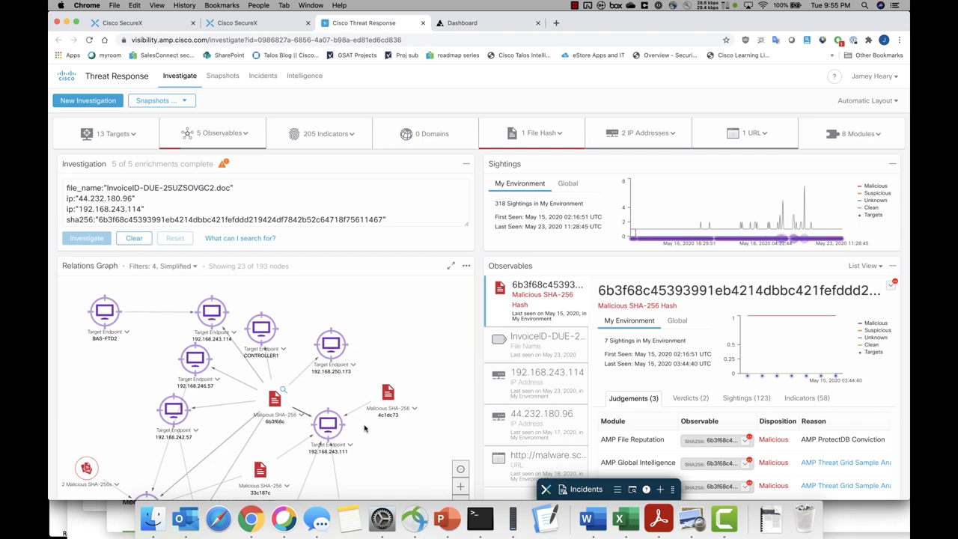
Move the malicious domain node mta2.tixamail away from malicious IP 89.37.226.148 in the relations graph.
left_click_drag(365, 428, 333, 283)
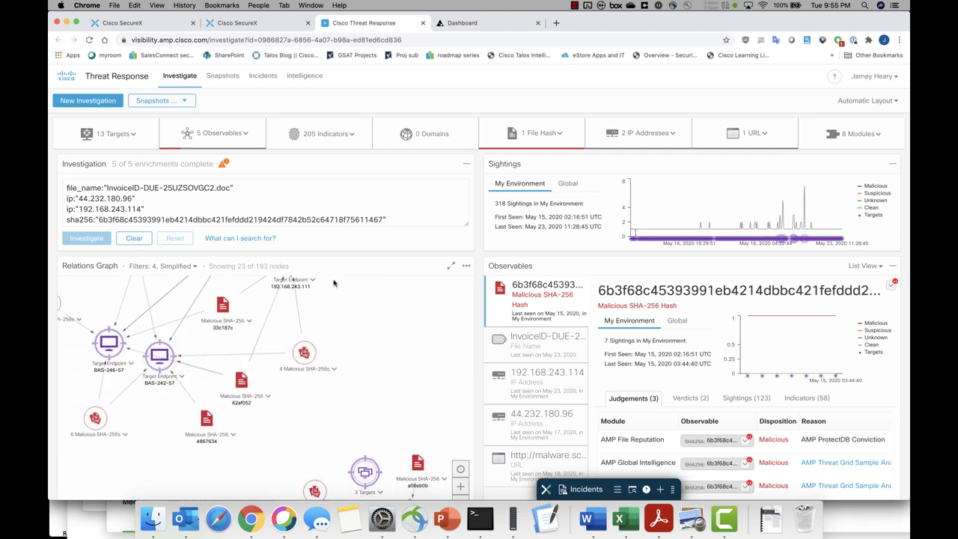
scroll(314, 299, "down", 5)
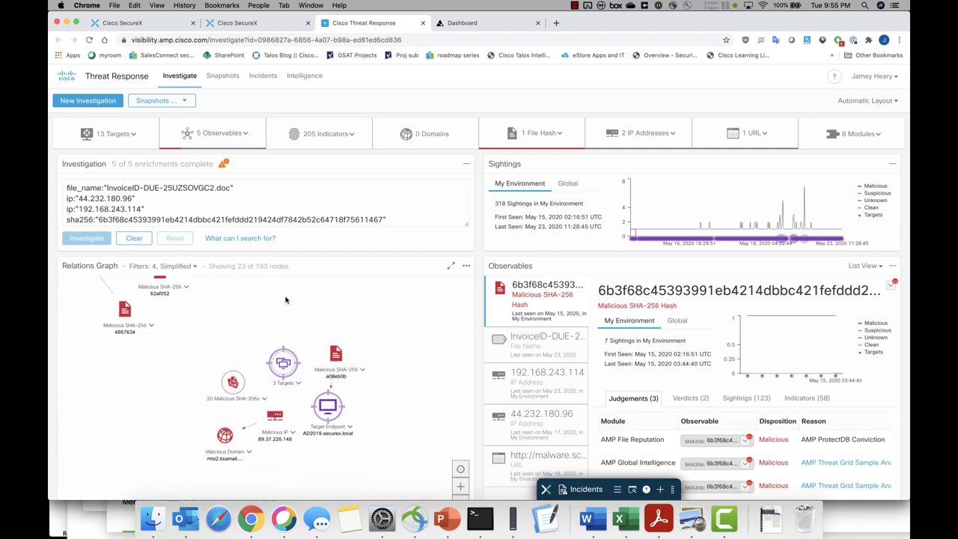
left_click_drag(226, 436, 149, 436)
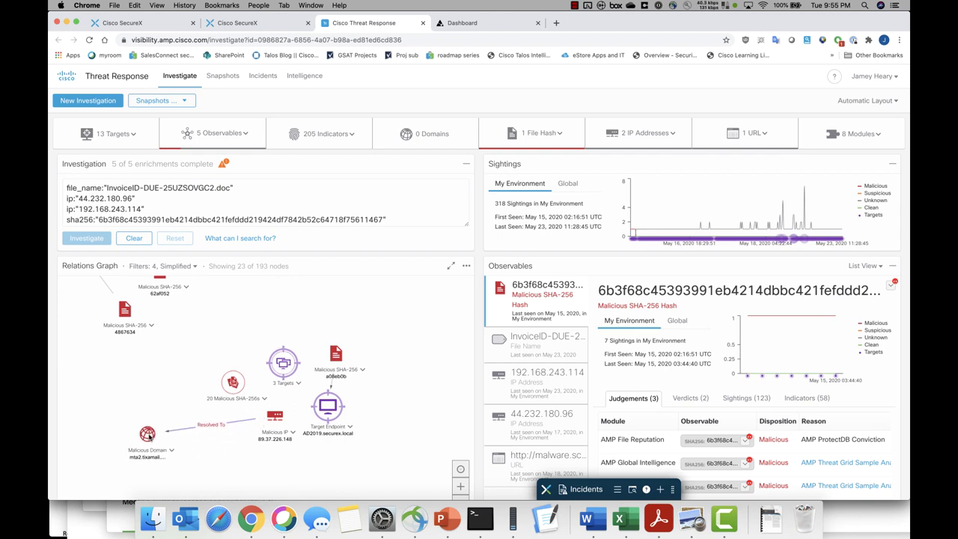
Block the malicious domain mta2.tixamail.com through Umbrella.
left_click(172, 451)
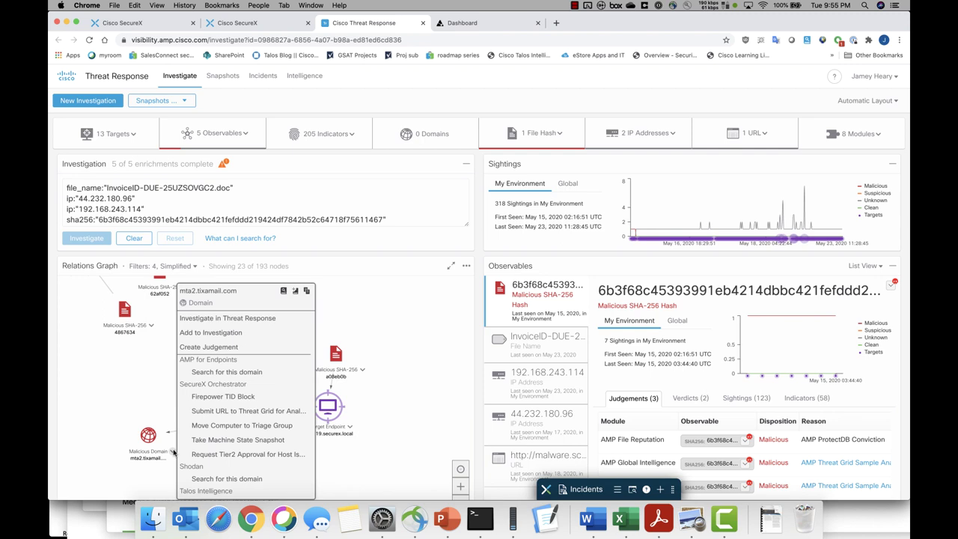
scroll(250, 435, "down", 3)
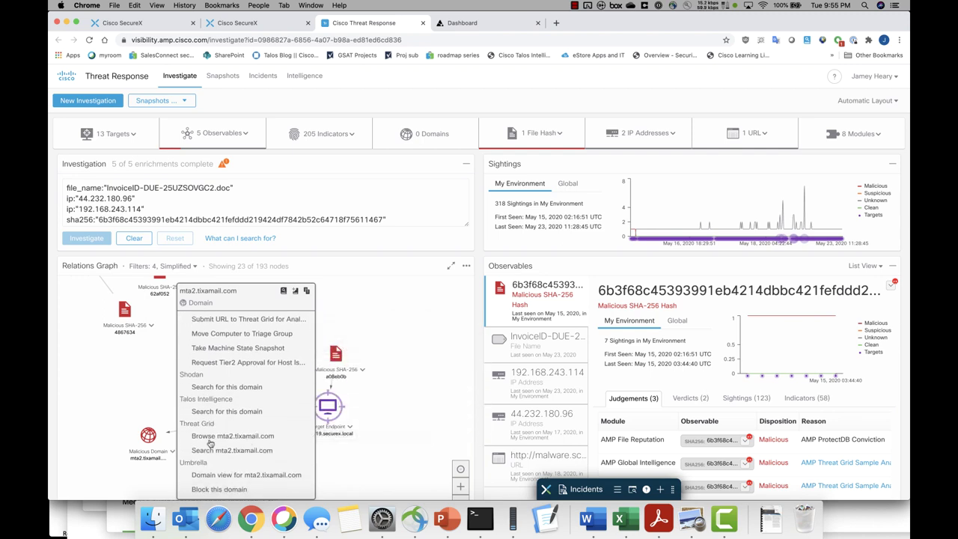
left_click(213, 489)
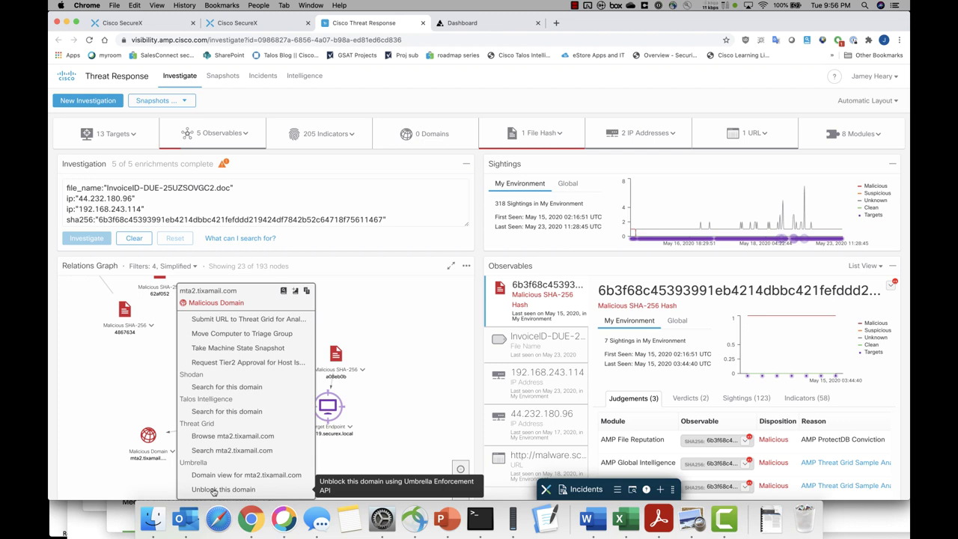
left_click(320, 463)
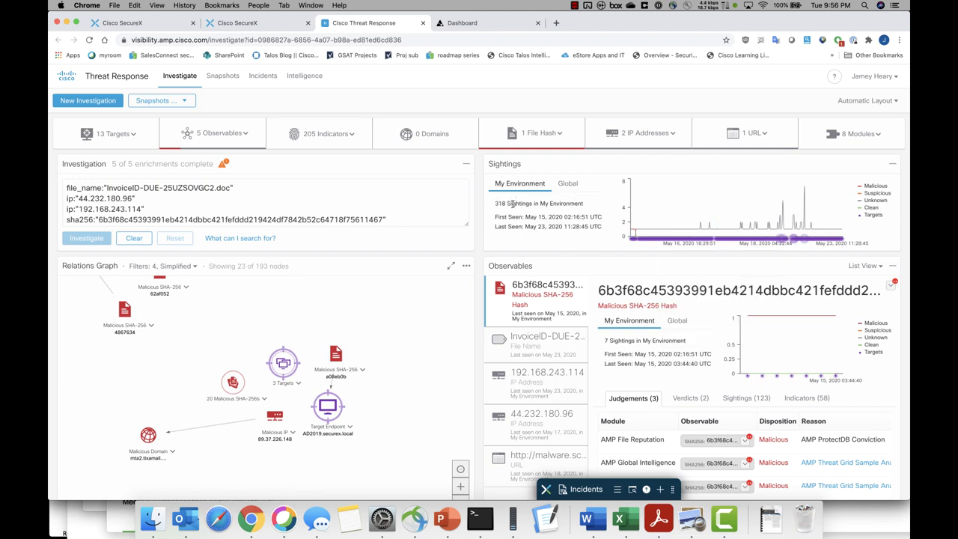
View the investigation's global sightings and read through the sighting details of IP address observable 192.168.243.114.
left_click(570, 184)
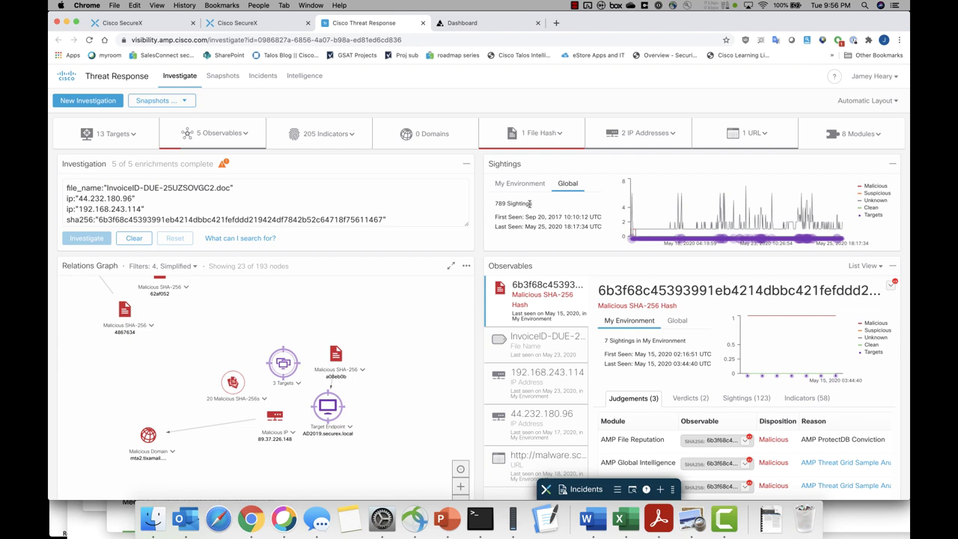
left_click(544, 341)
left_click(538, 373)
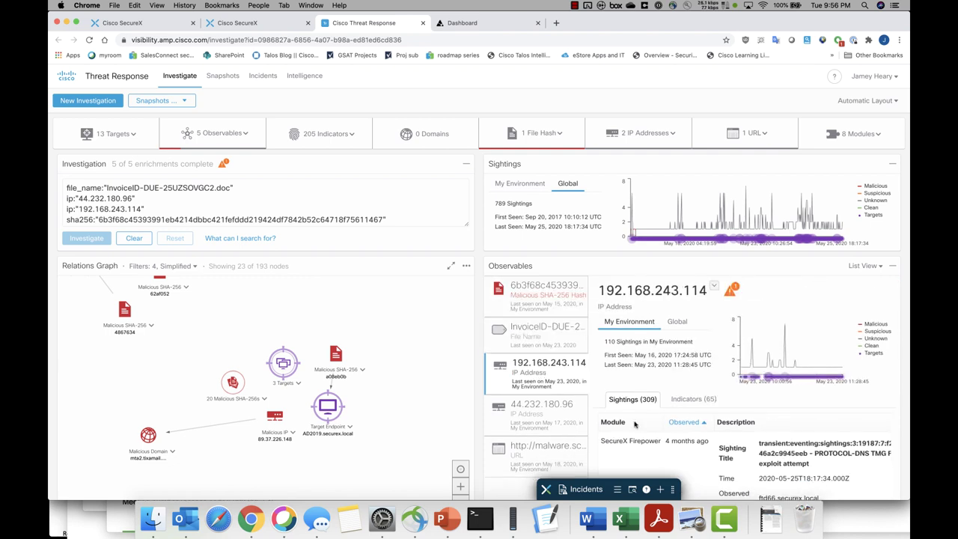
scroll(706, 432, "down", 2)
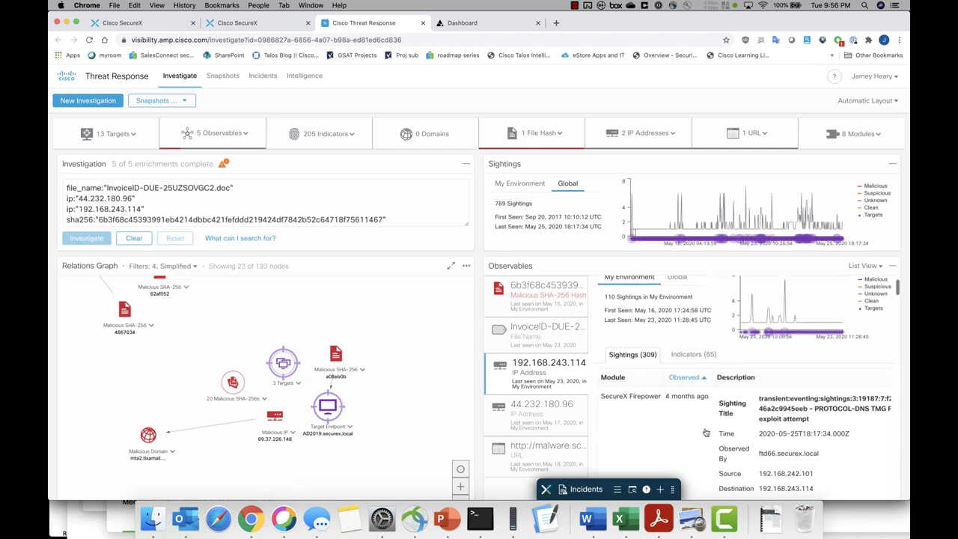
scroll(706, 433, "down", 2)
Show the indicators for malicious SHA-256 observable 6b3f68c and examine their confidence and TLP ratings.
left_click(529, 305)
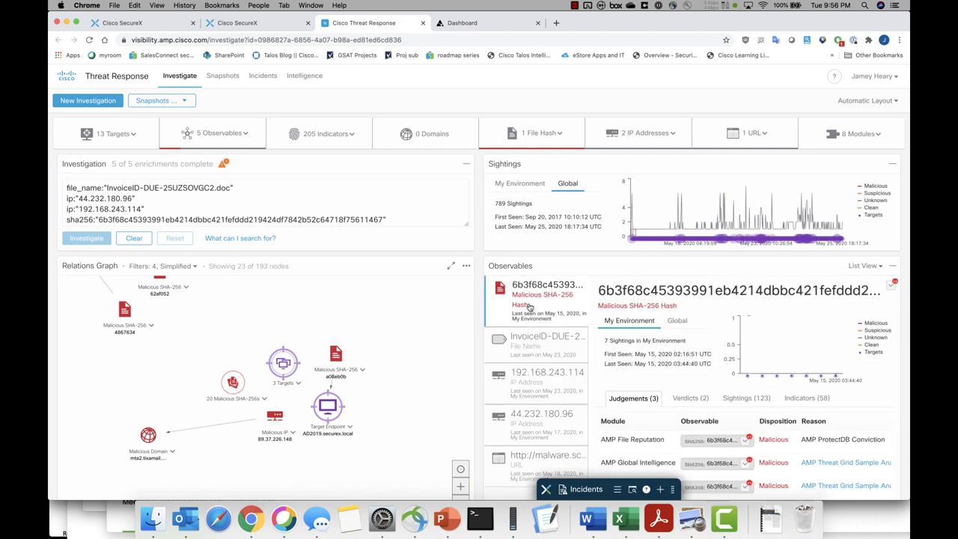
scroll(644, 385, "down", 1)
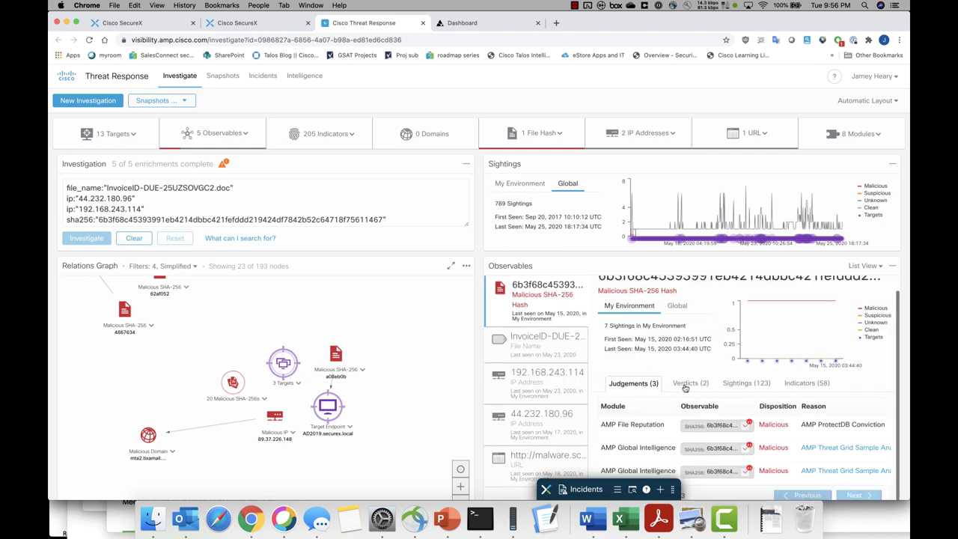
left_click(793, 382)
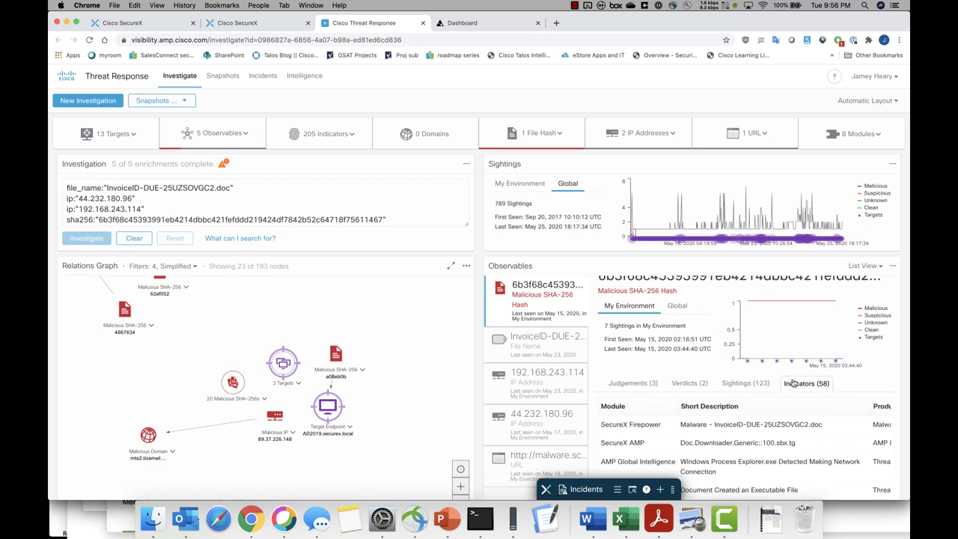
scroll(762, 459, "right", 5)
scroll(762, 458, "right", 2)
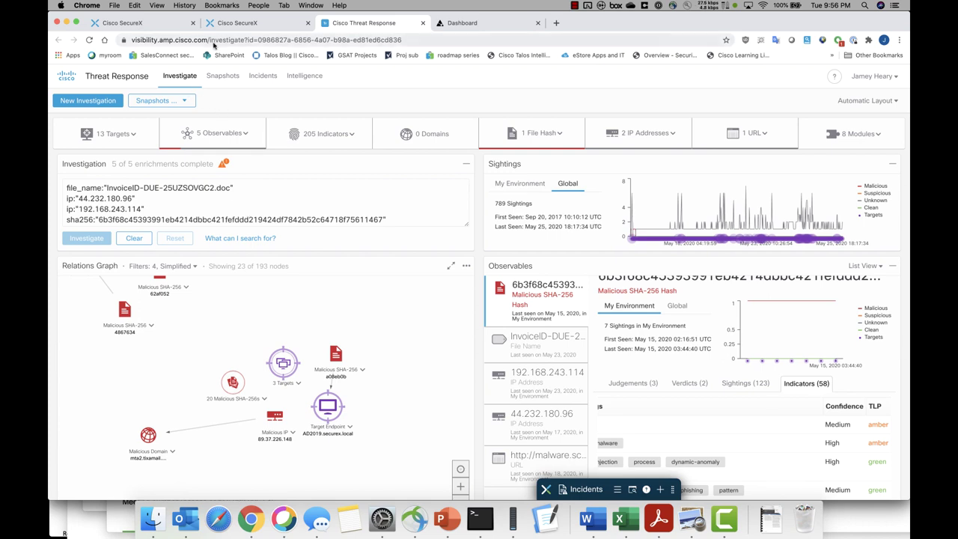
Open the InvoiceID-DUE-25UZSOVGC2.doc malware incident in the SecureX ribbon, view its targets, and set its status to Closed.
left_click(575, 491)
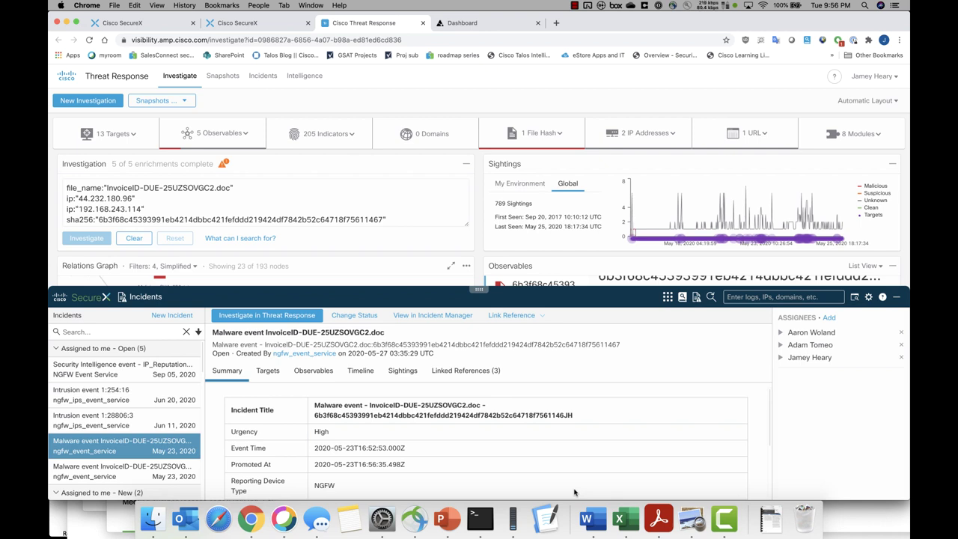
left_click(268, 371)
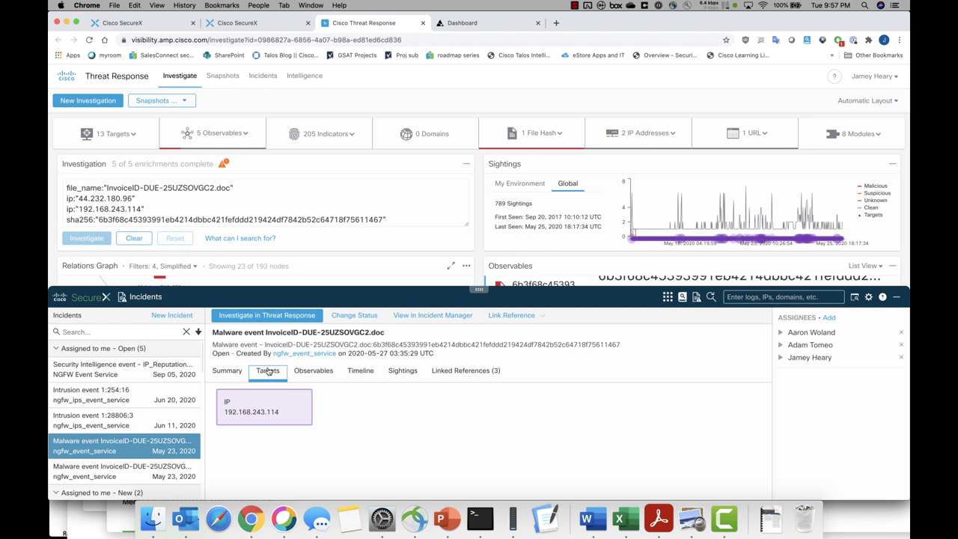
left_click(348, 316)
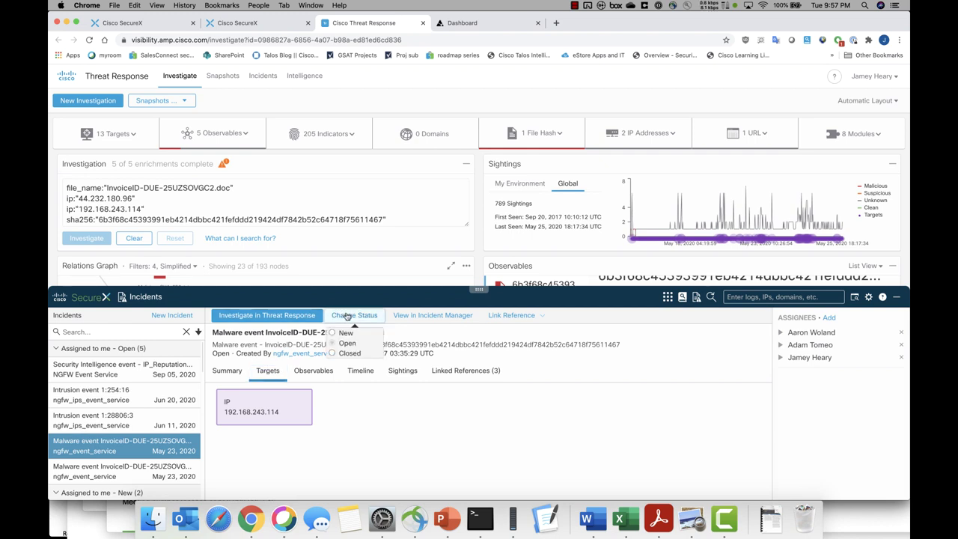
left_click(333, 353)
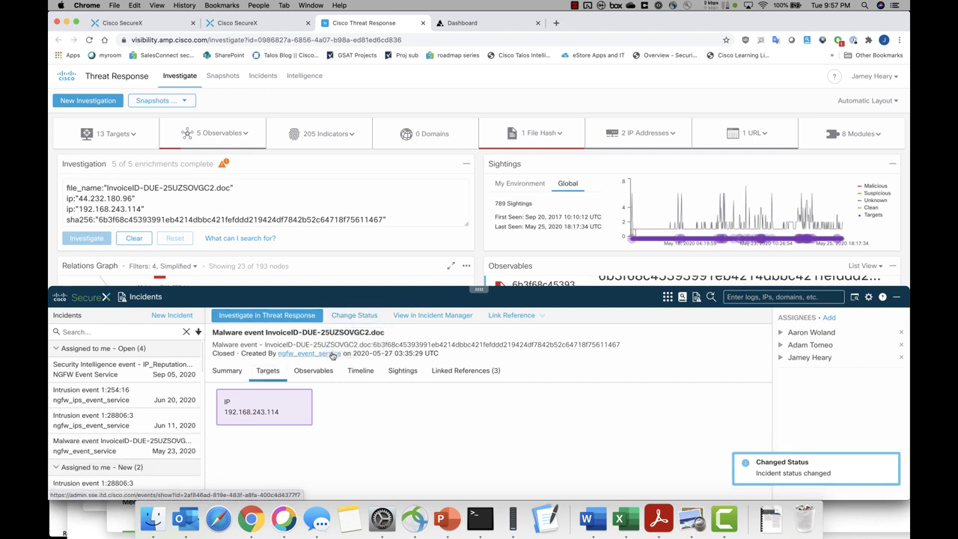
View the users who can be assigned to the incident, and collapse the incidents ribbon.
left_click(829, 319)
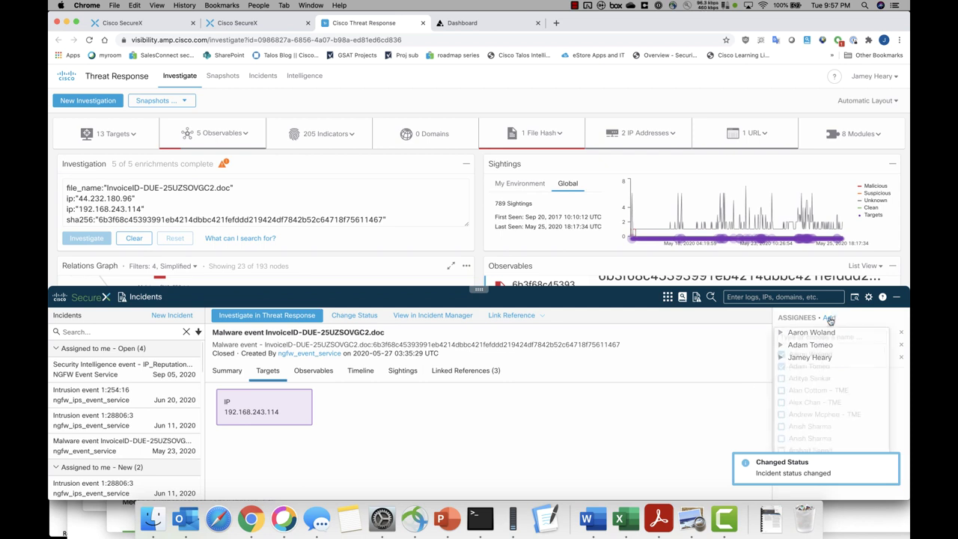
left_click(829, 319)
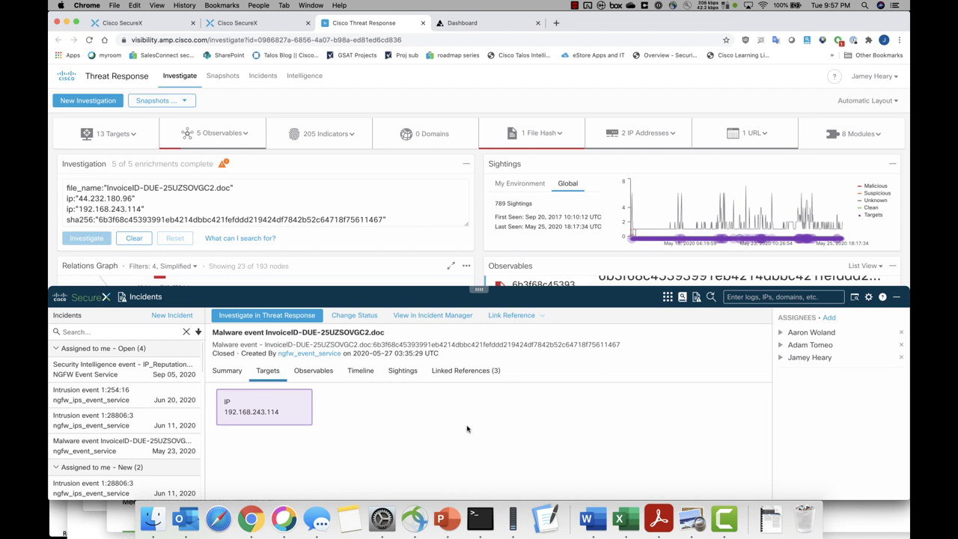
left_click(480, 296)
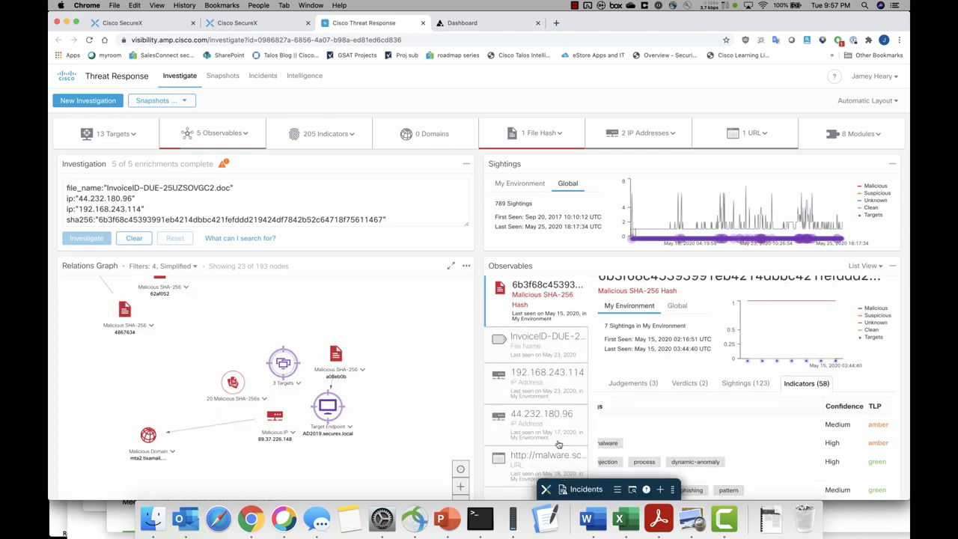
Open SecureX Orchestration from the SecureX dashboard and filter the workflows to the response category only.
left_click(222, 27)
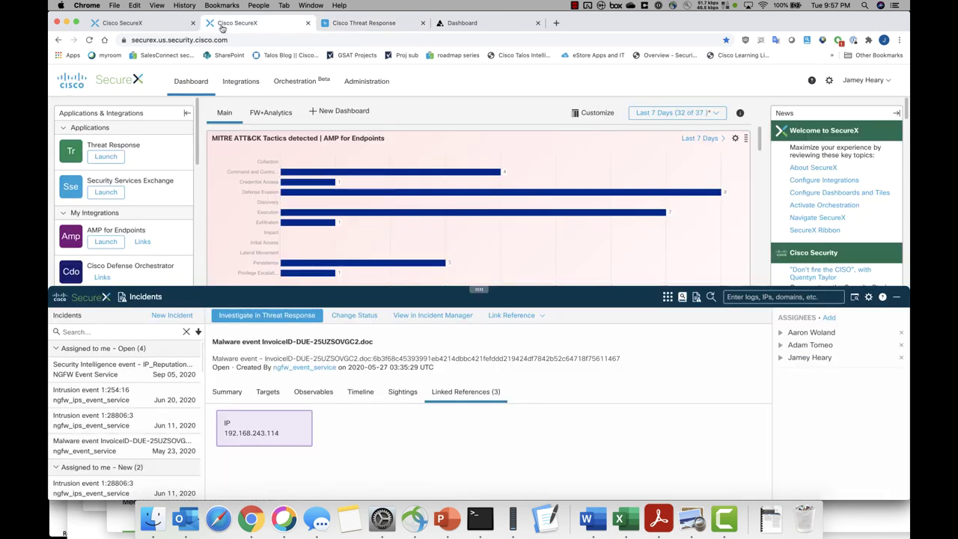
left_click(350, 304)
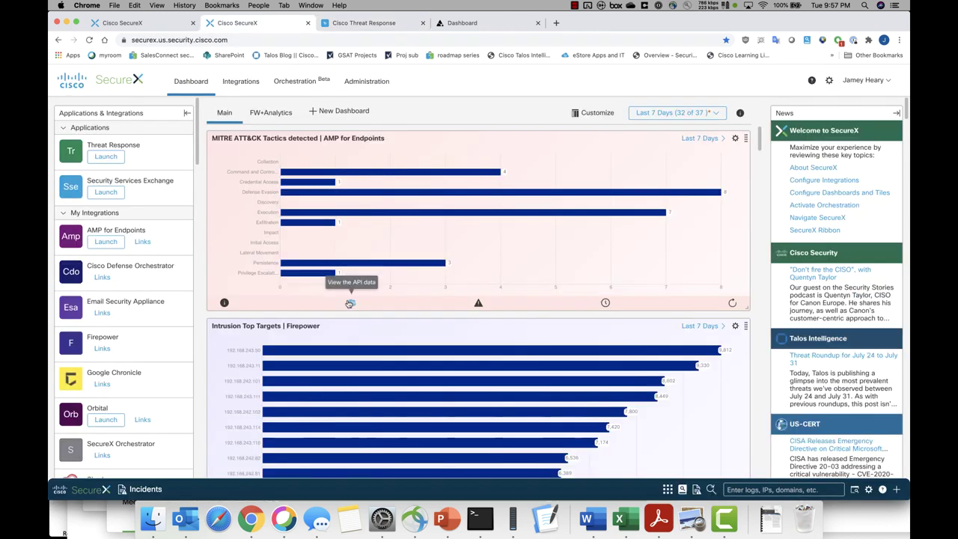
left_click(299, 86)
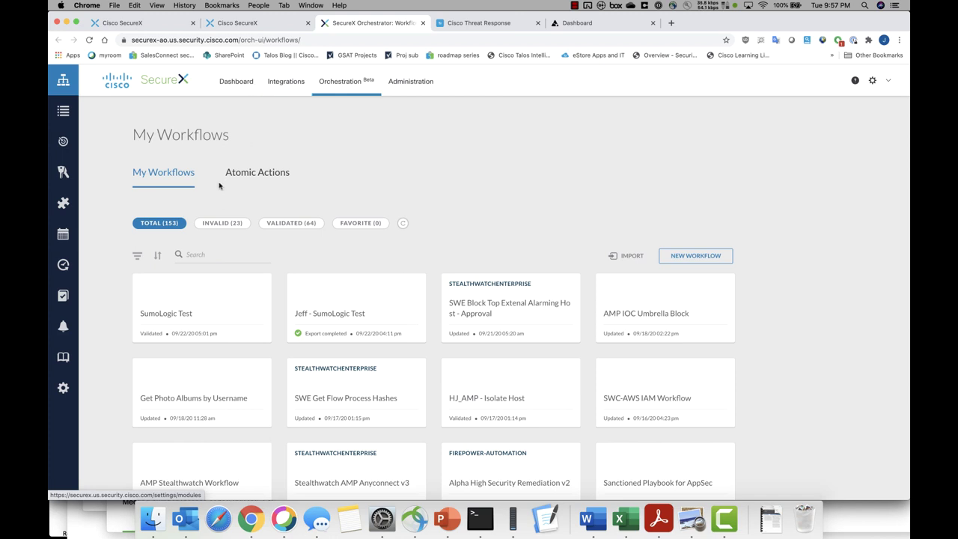
left_click(138, 257)
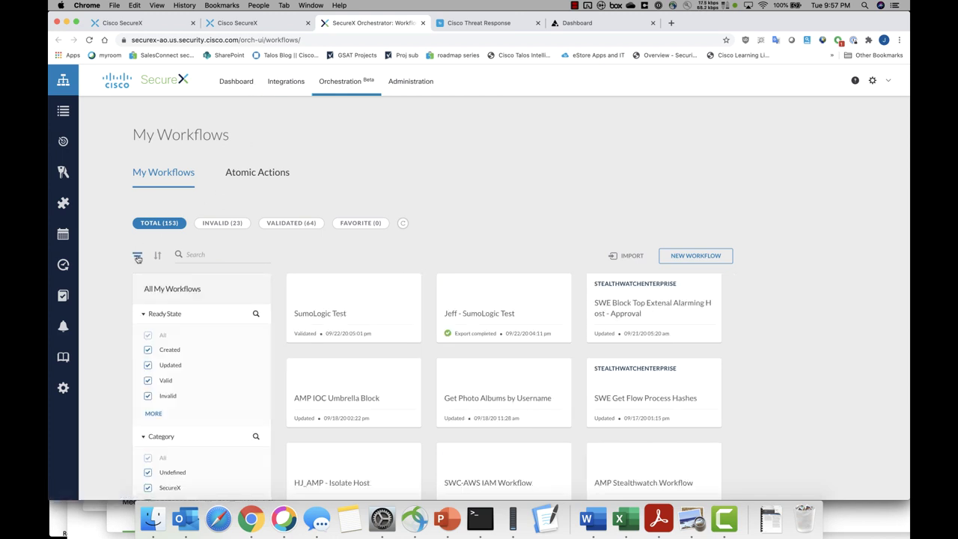
scroll(118, 317, "down", 3)
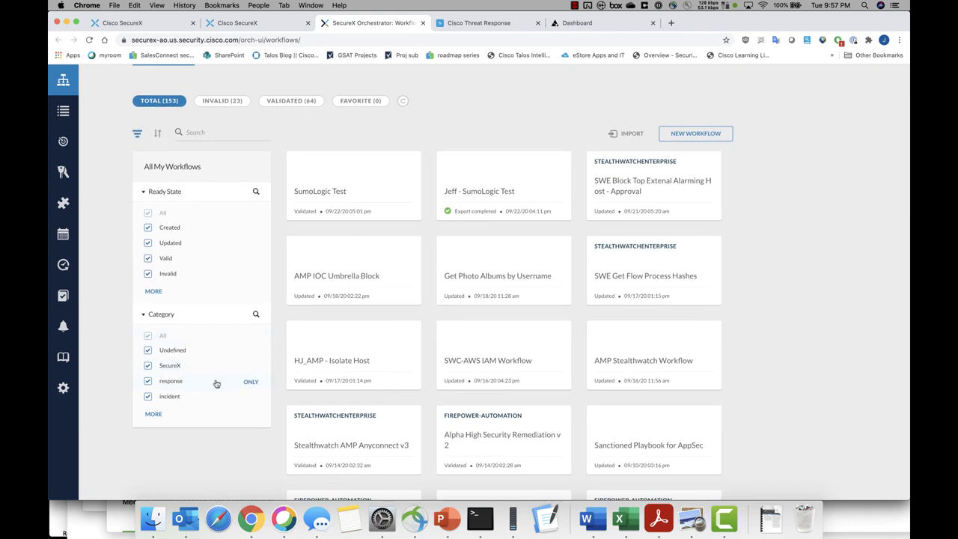
left_click(250, 382)
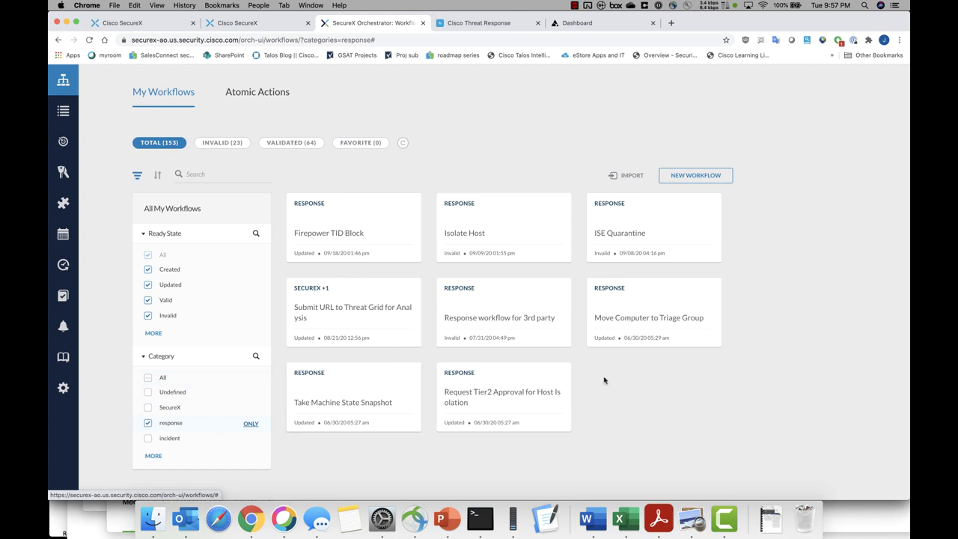
Open the Isolate Host workflow and collapse the Core, AppD and Cisco ACI activity groups to examine the Cisco AMP for Endpoints activities.
left_click(472, 235)
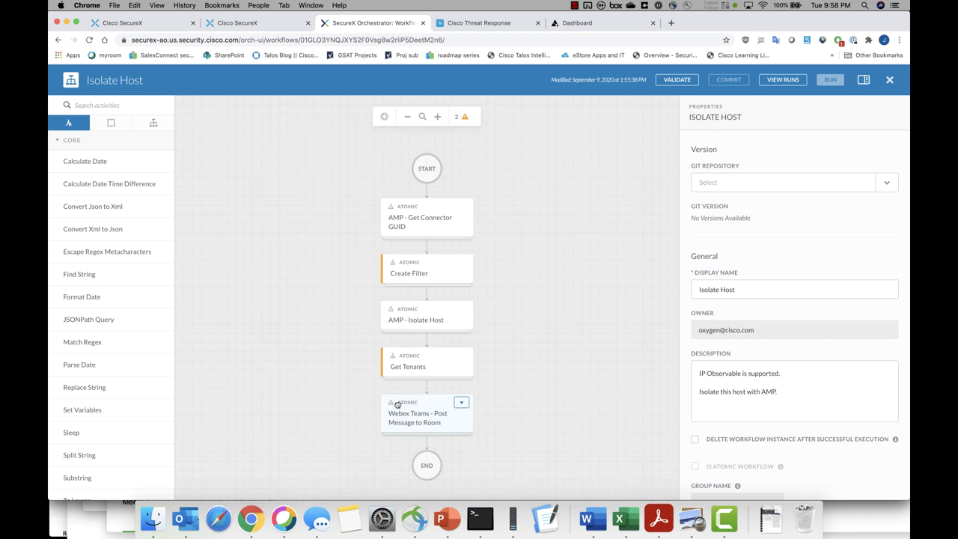
left_click(57, 141)
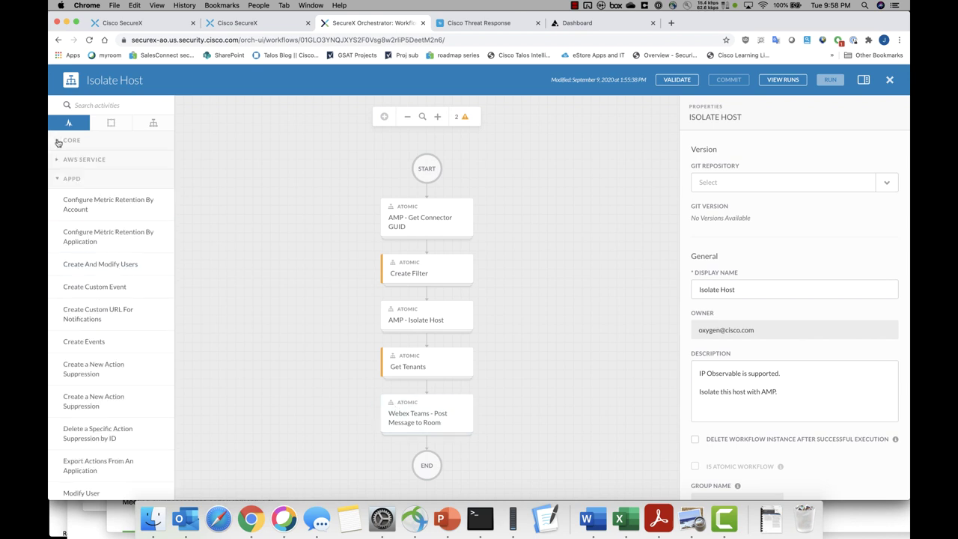
left_click(57, 180)
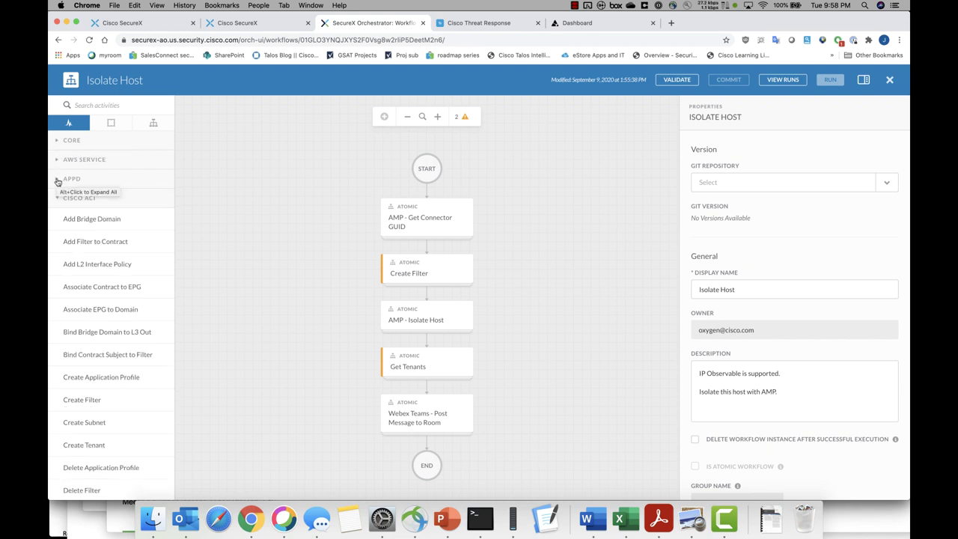
left_click(58, 199)
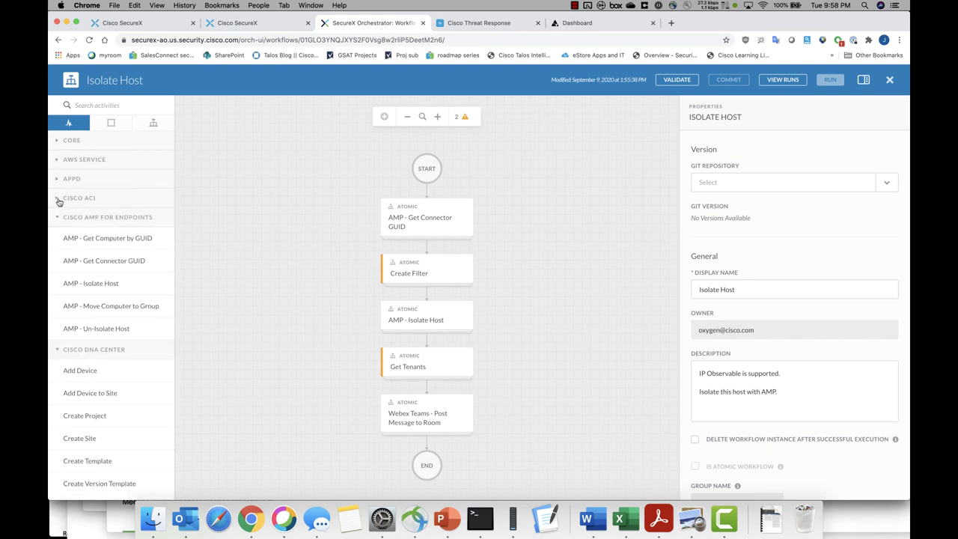
Collapse the Cisco AMP for Endpoints, Cisco DNA Center, Cisco Defense Orchestrator and Cisco Duo Security activity groups.
left_click(57, 219)
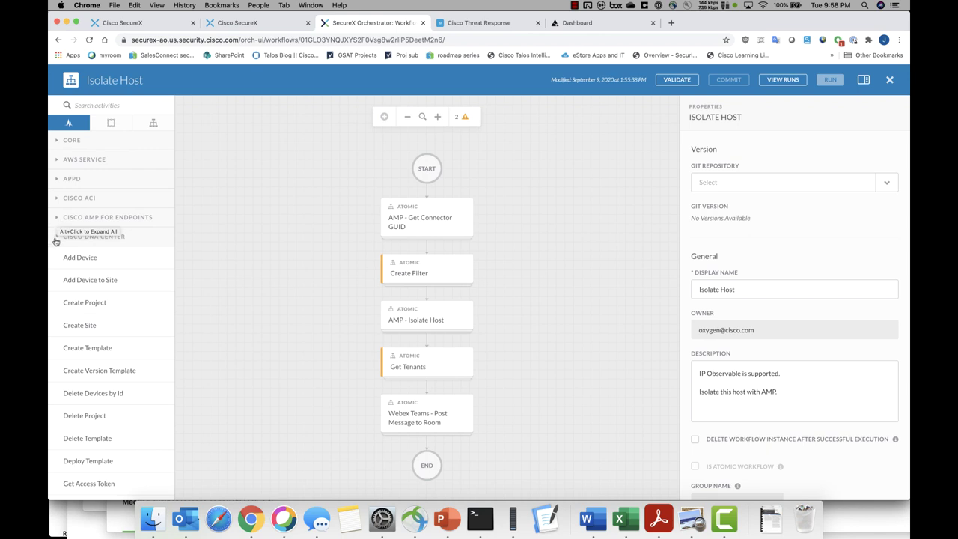
left_click(57, 238)
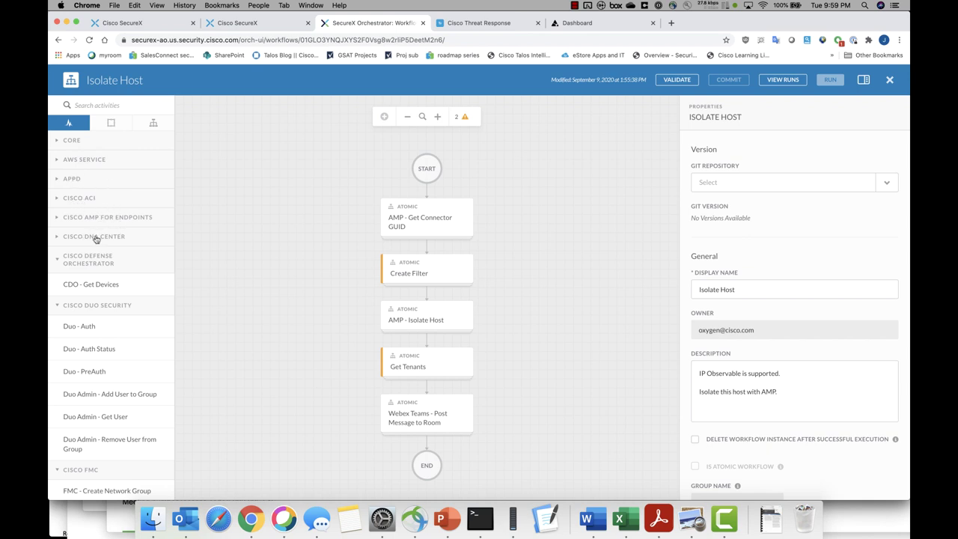
left_click(56, 261)
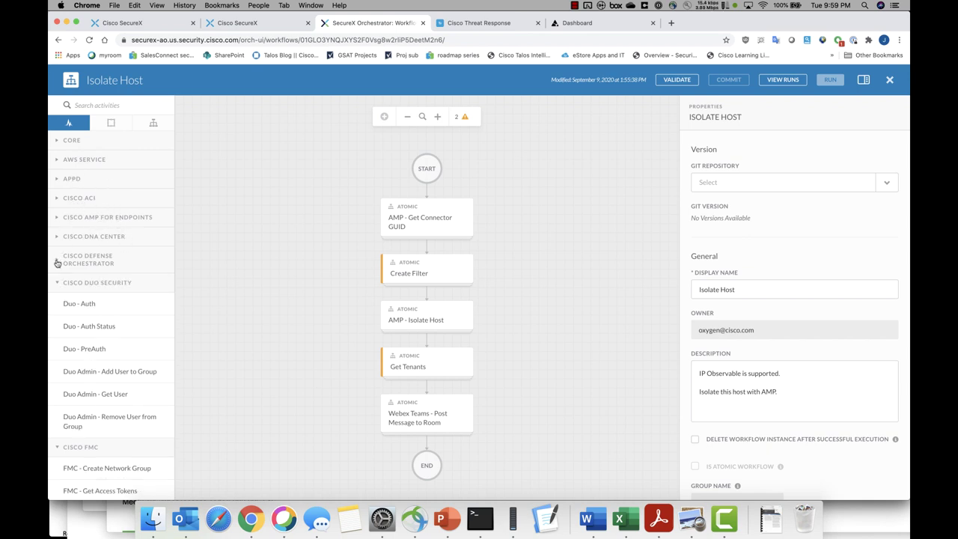
left_click(57, 283)
Look through the remaining activity groups of the Isolate Host workflow and collapse the Microsoft Azure and OpenStack groups.
scroll(57, 284, "down", 15)
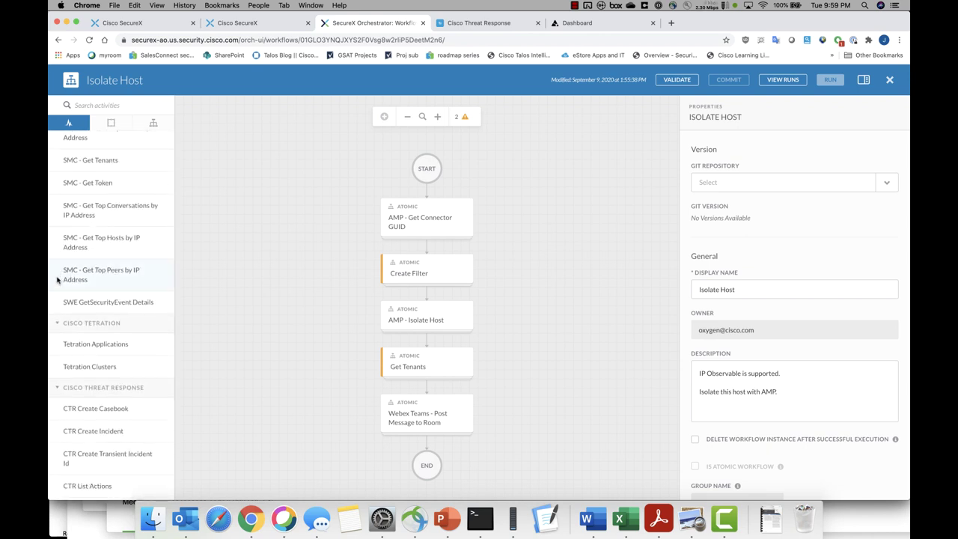
scroll(68, 363, "down", 5)
scroll(68, 363, "down", 15)
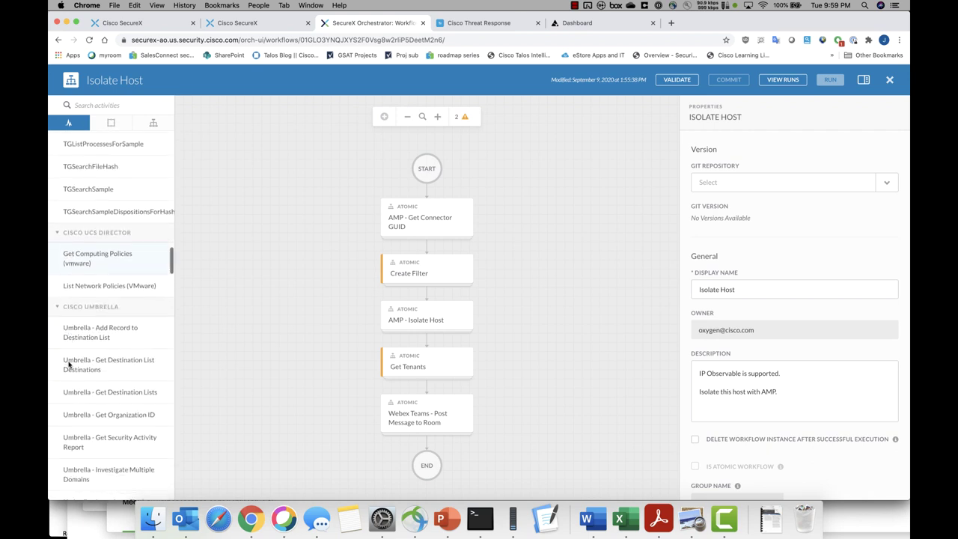
scroll(69, 364, "down", 10)
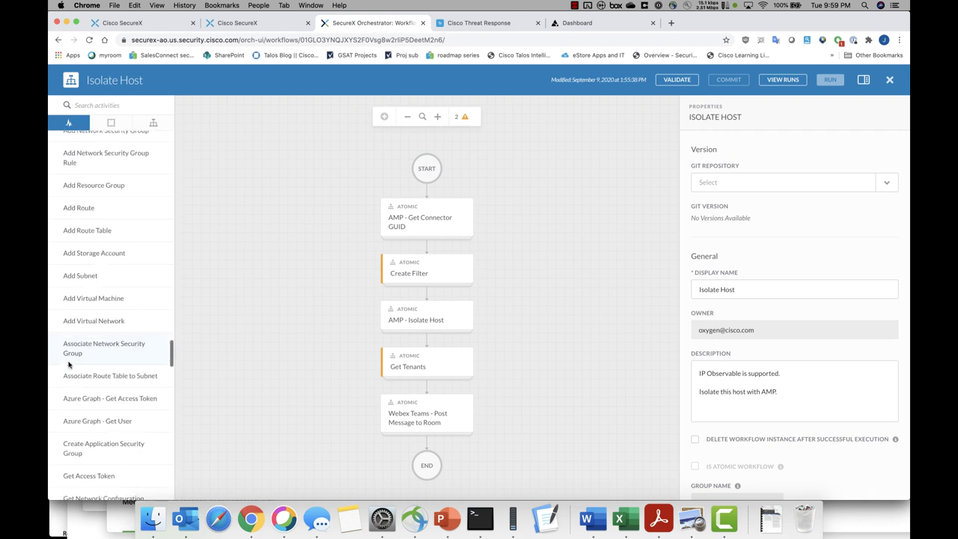
scroll(68, 364, "up", 3)
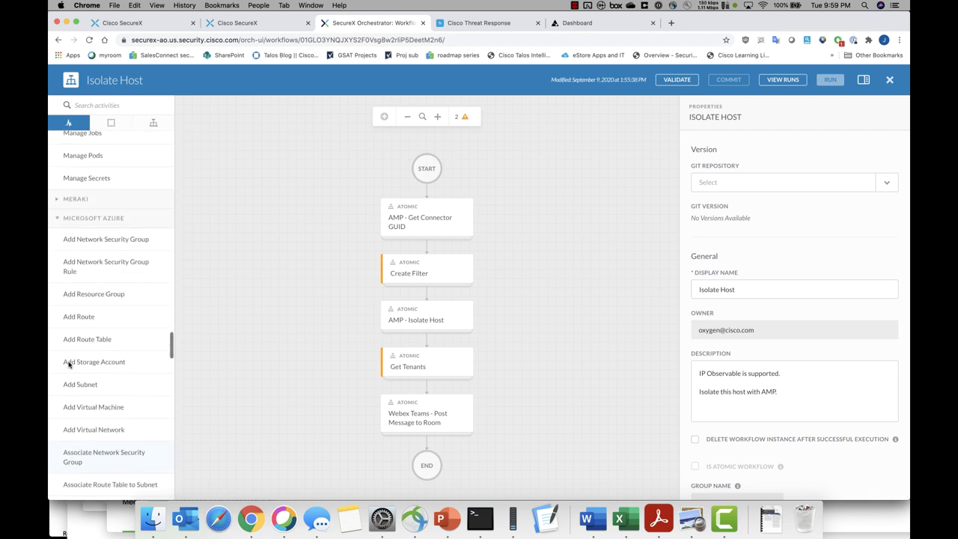
left_click(57, 220)
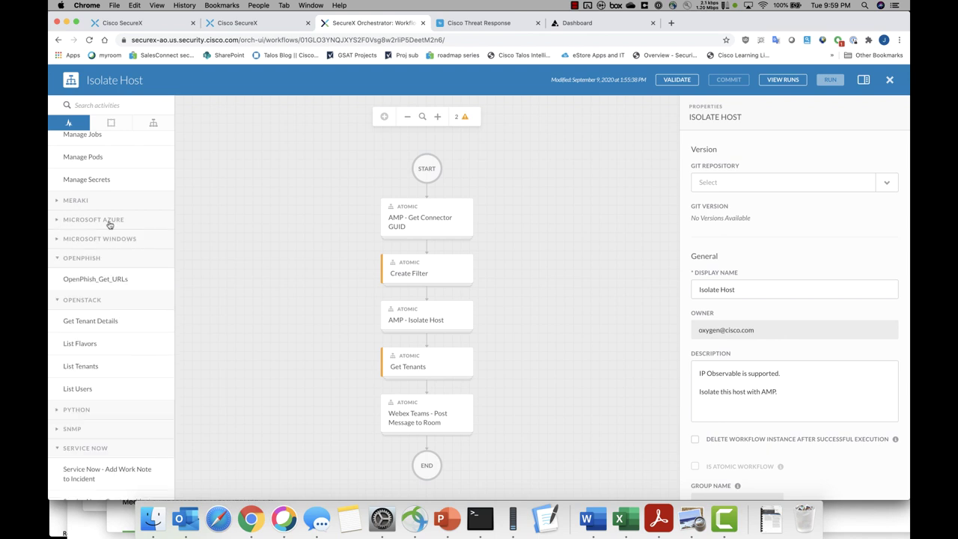
left_click(57, 300)
Add the Cisco Threatgrid activity TG Submit URL between AMP - Isolate Host and Get Tenants, and view its input properties.
scroll(78, 403, "down", 10)
scroll(78, 403, "up", 15)
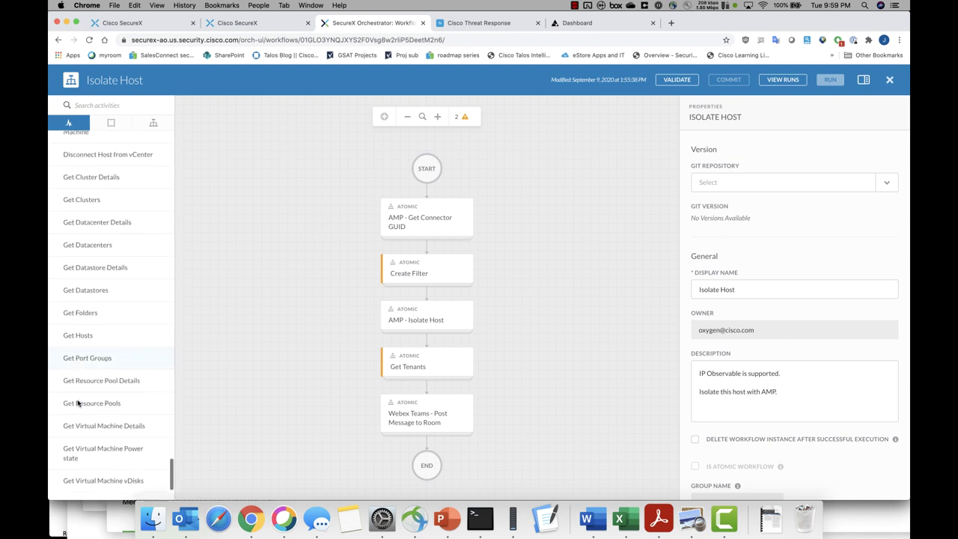
scroll(78, 403, "up", 15)
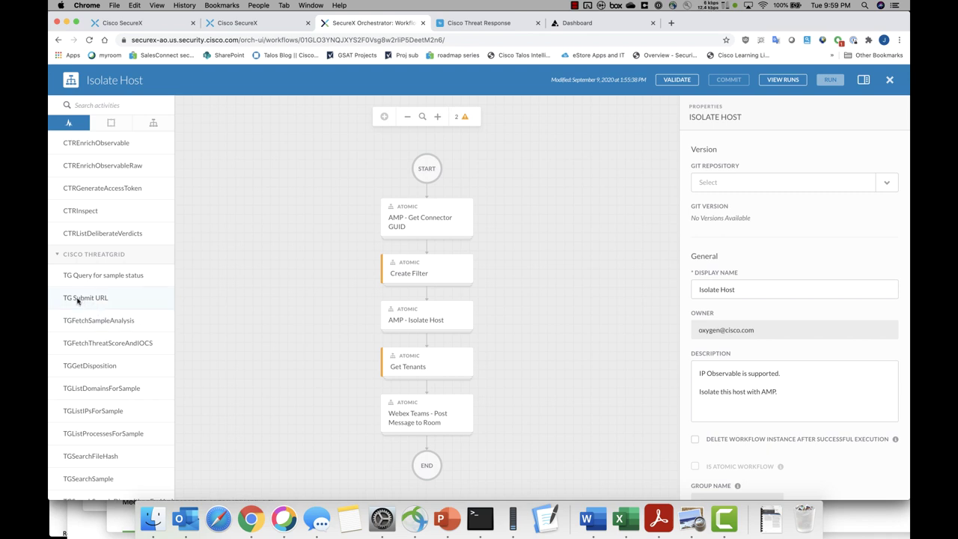
left_click_drag(325, 345, 431, 345)
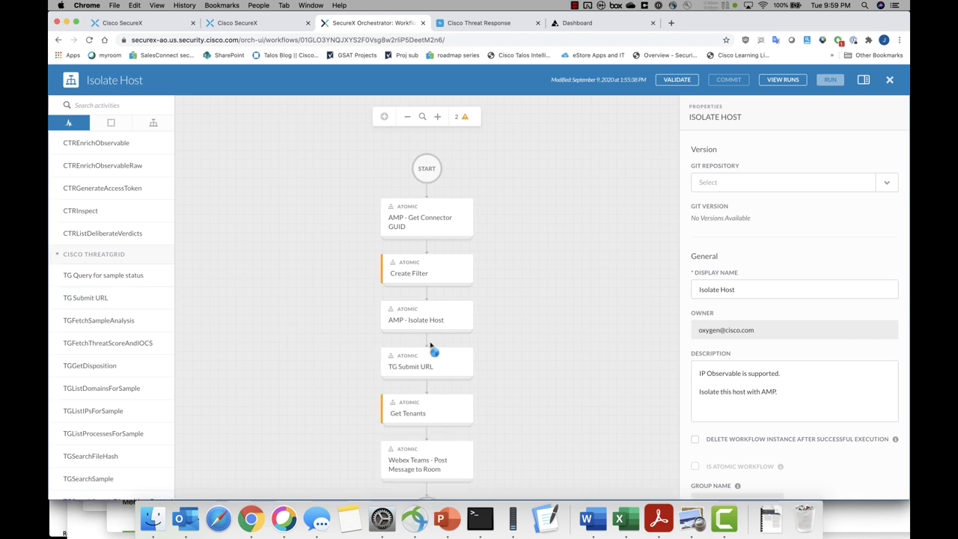
left_click(413, 366)
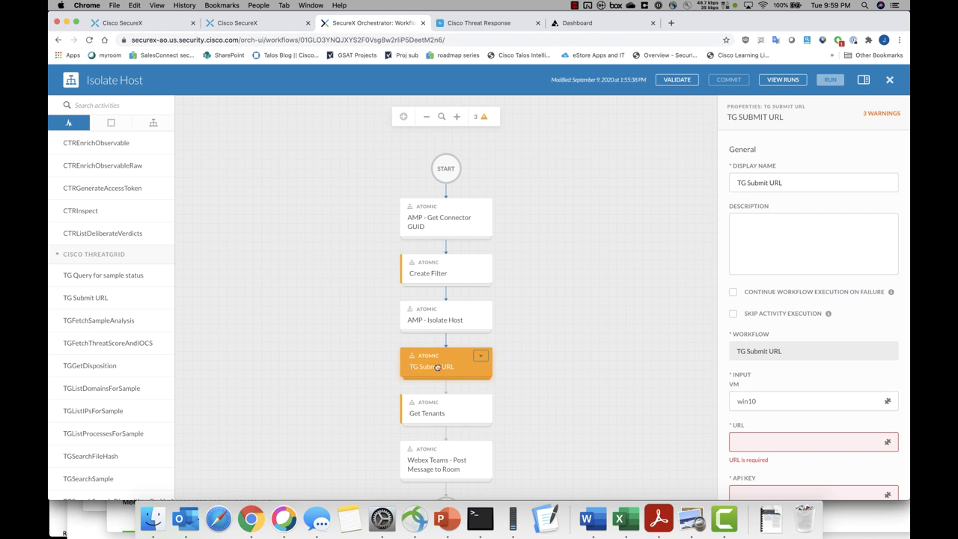
scroll(752, 441, "down", 5)
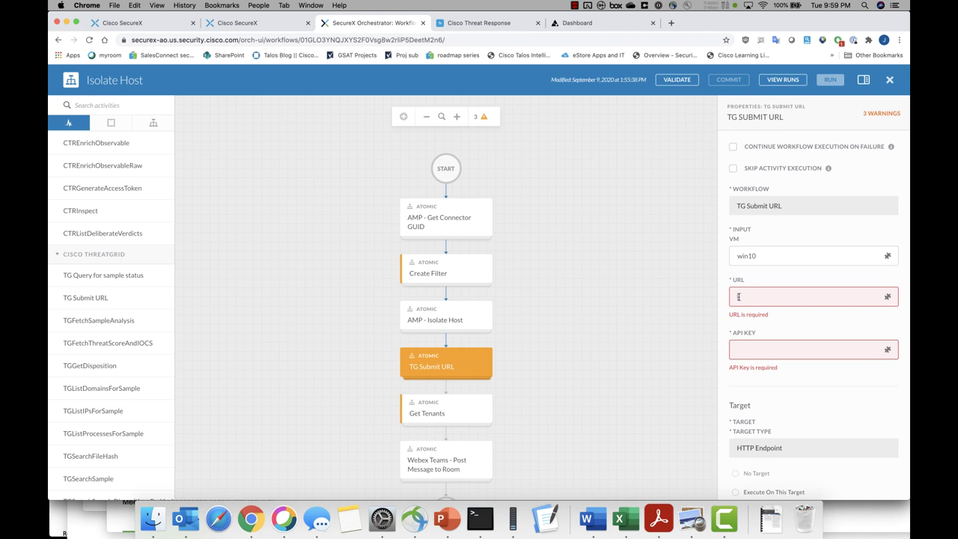
Close the Isolate Host workflow and look over the workflows under My Workflows.
left_click(889, 80)
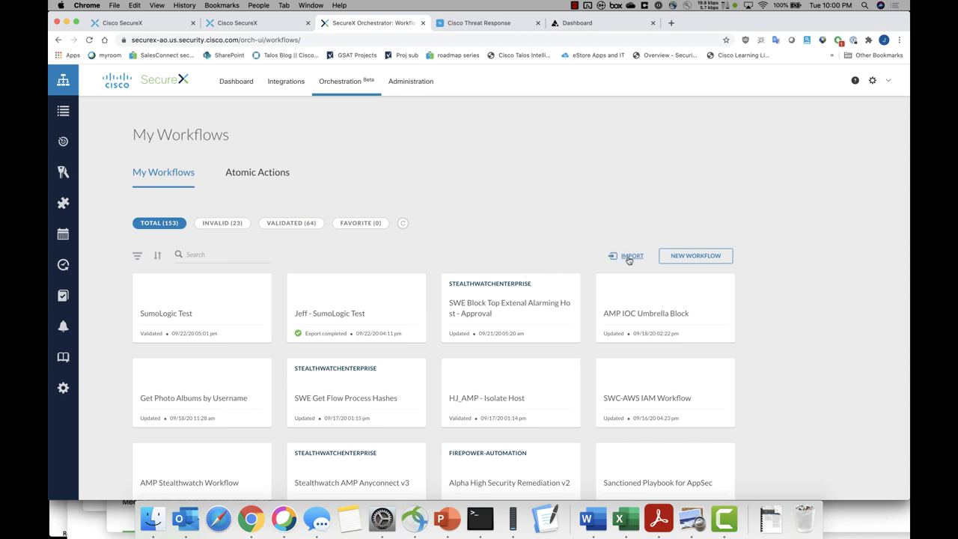
left_click(692, 263)
scroll(512, 244, "down", 4)
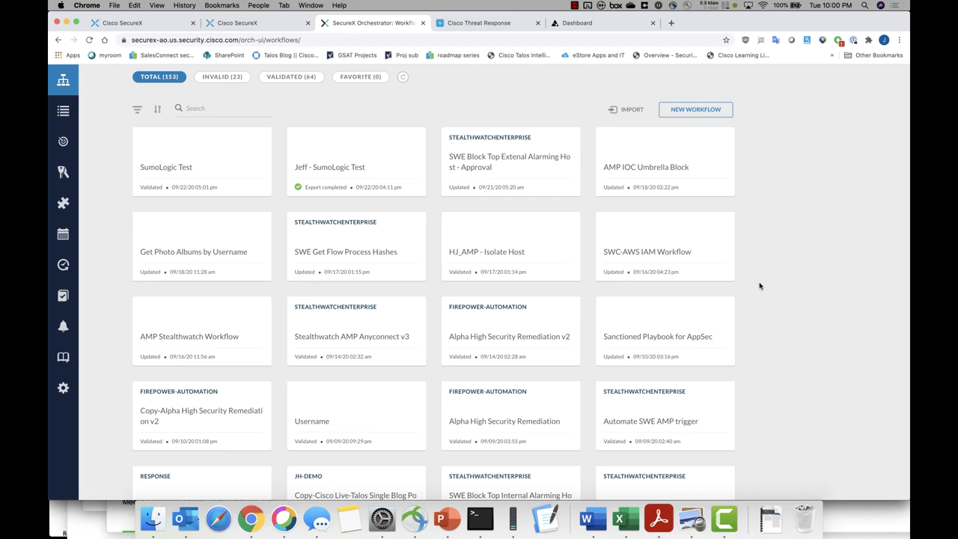
scroll(759, 285, "up", 3)
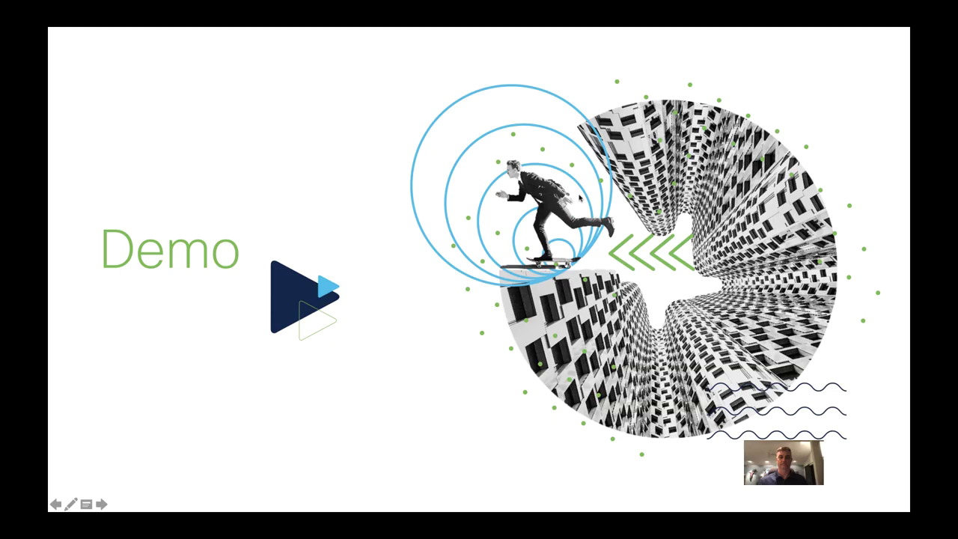
key("Right")
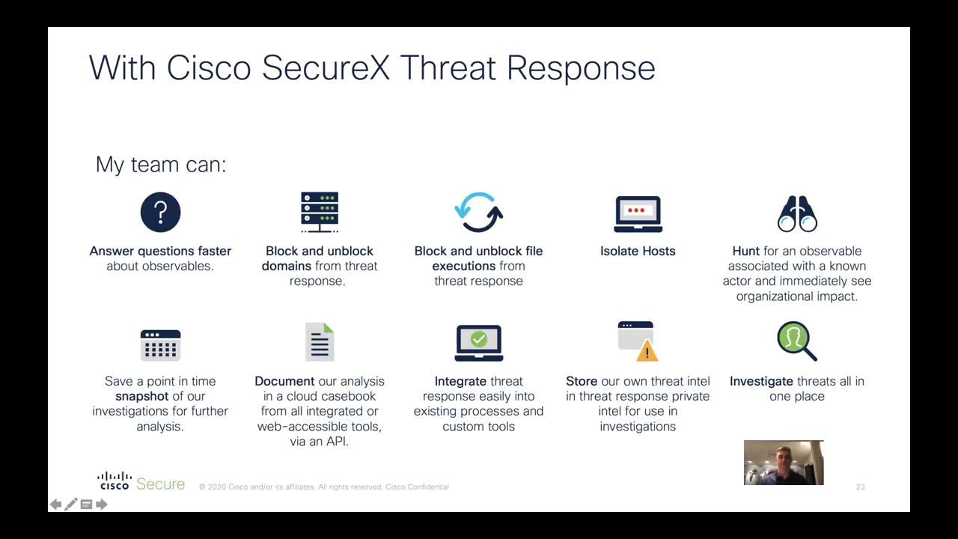
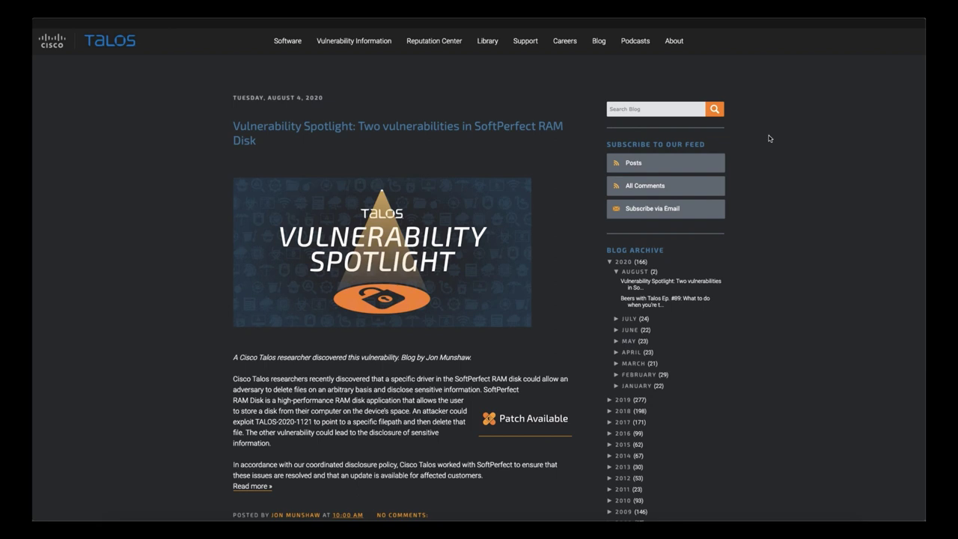
mouse_move(261, 509)
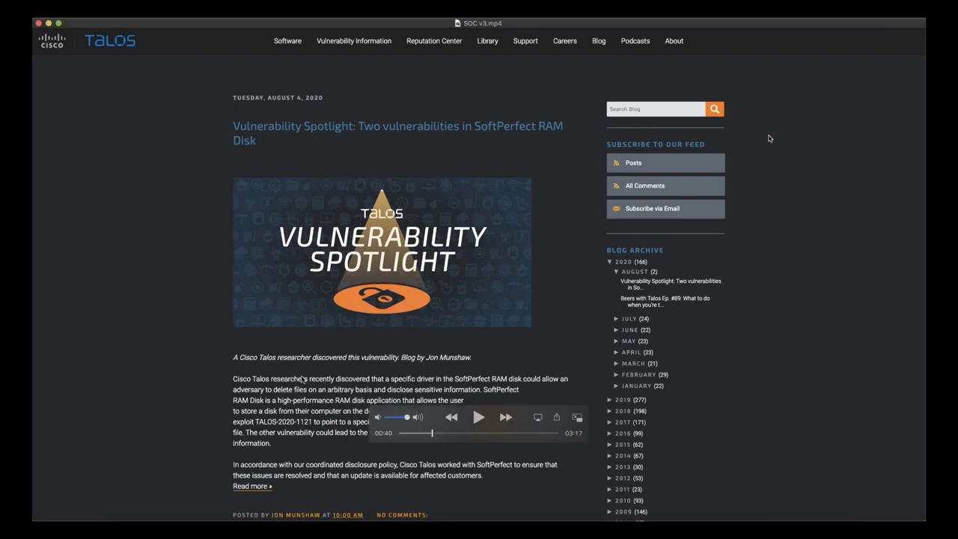
key("space")
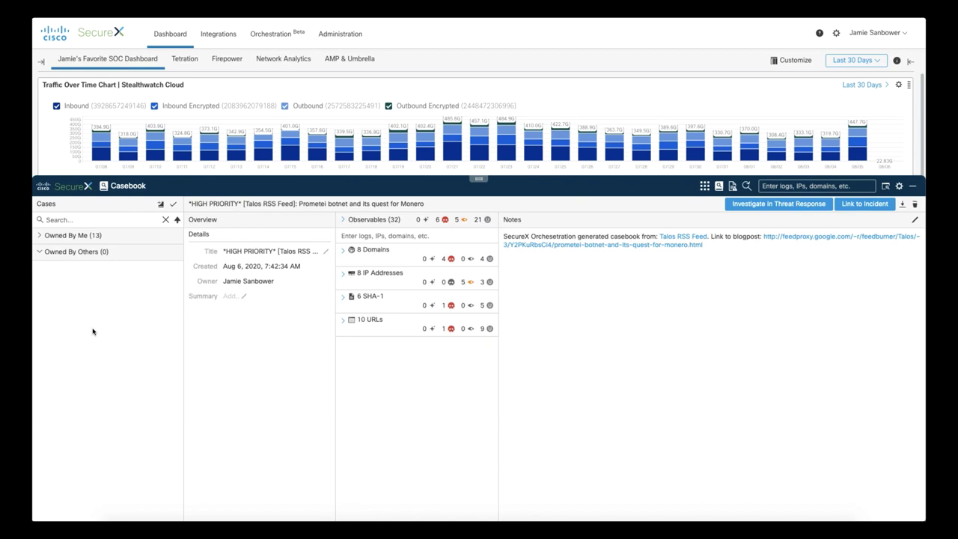
Expand all observables of the Prometei botnet casebook to review them, and investigate the case in Threat Response.
left_click(342, 222)
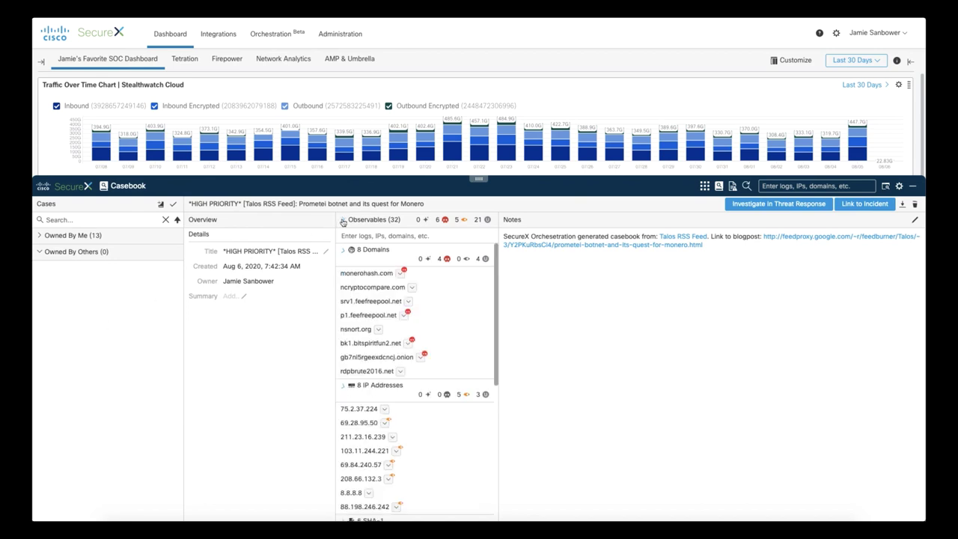
scroll(458, 295, "down", 5)
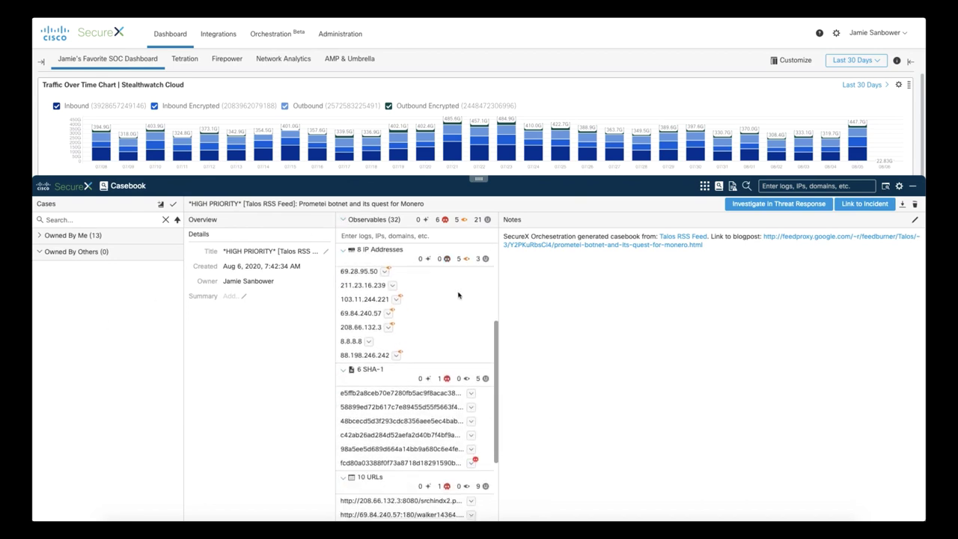
scroll(458, 295, "down", 3)
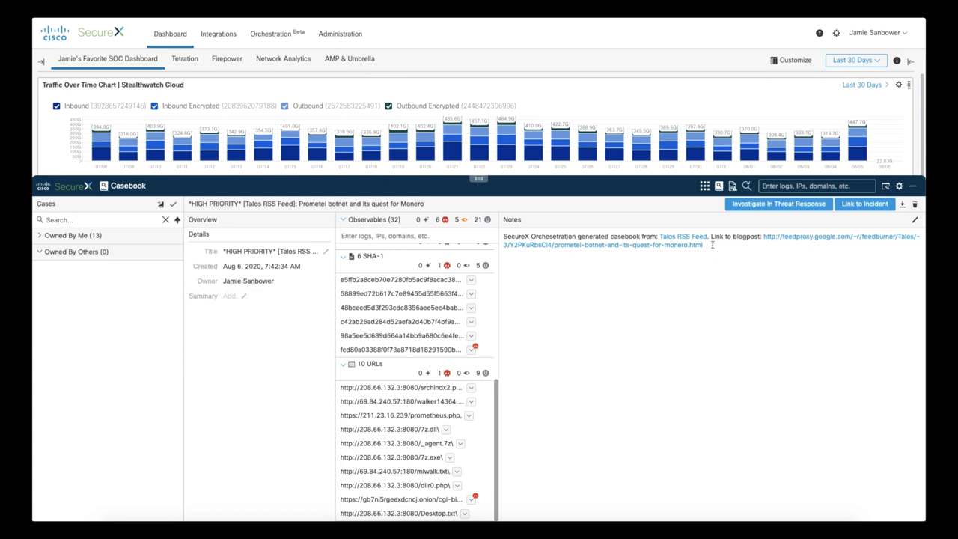
left_click(745, 210)
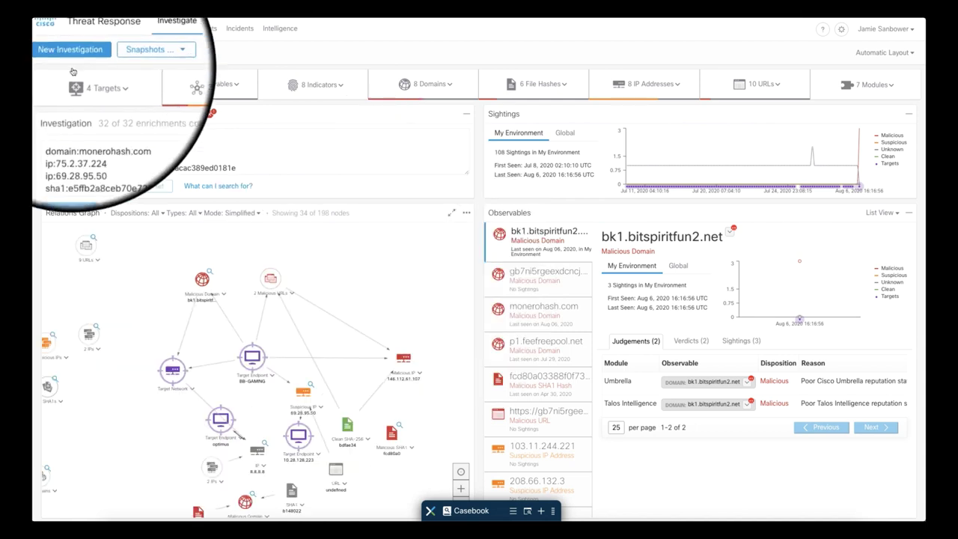
Examine the endpoint and network details of the investigation's targets, including optimus and BB-GAMING.
left_click(95, 85)
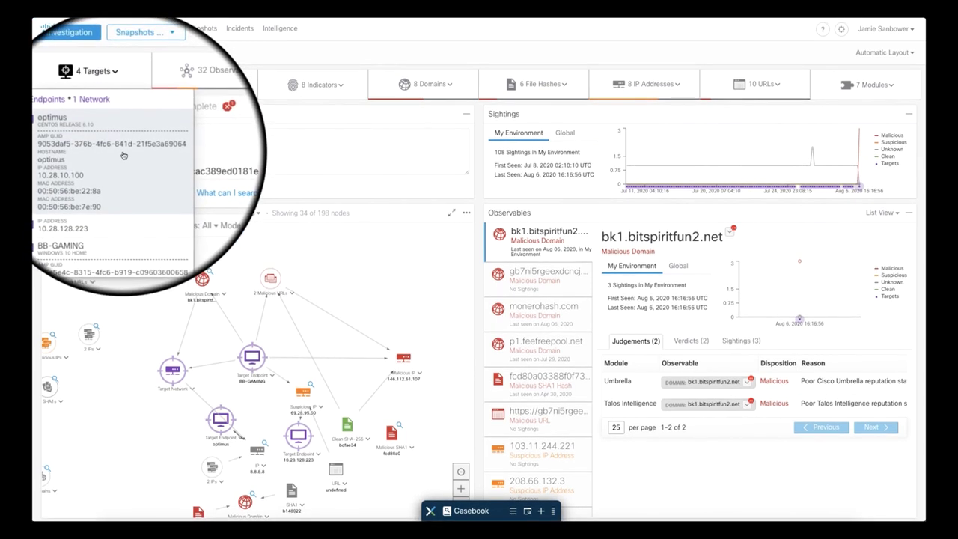
scroll(138, 237, "down", 3)
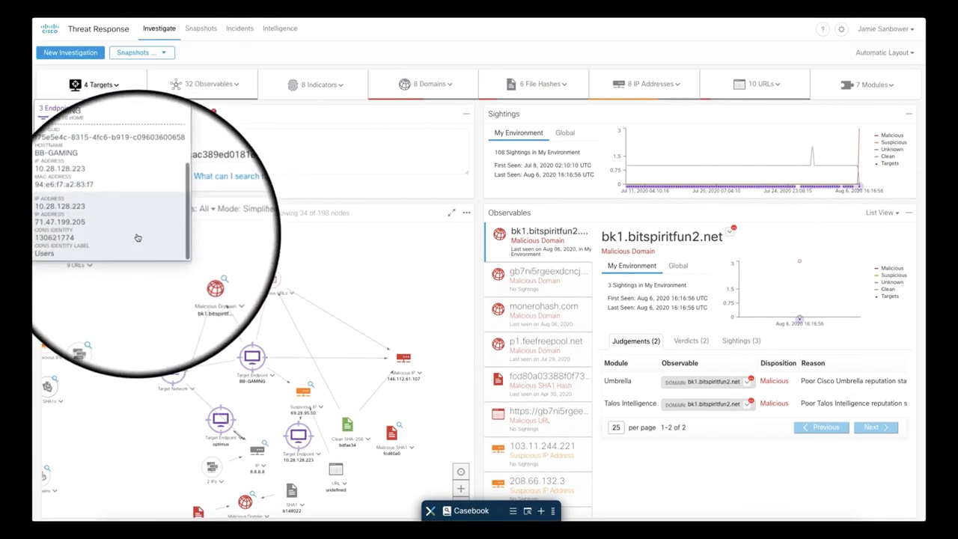
scroll(138, 237, "up", 1)
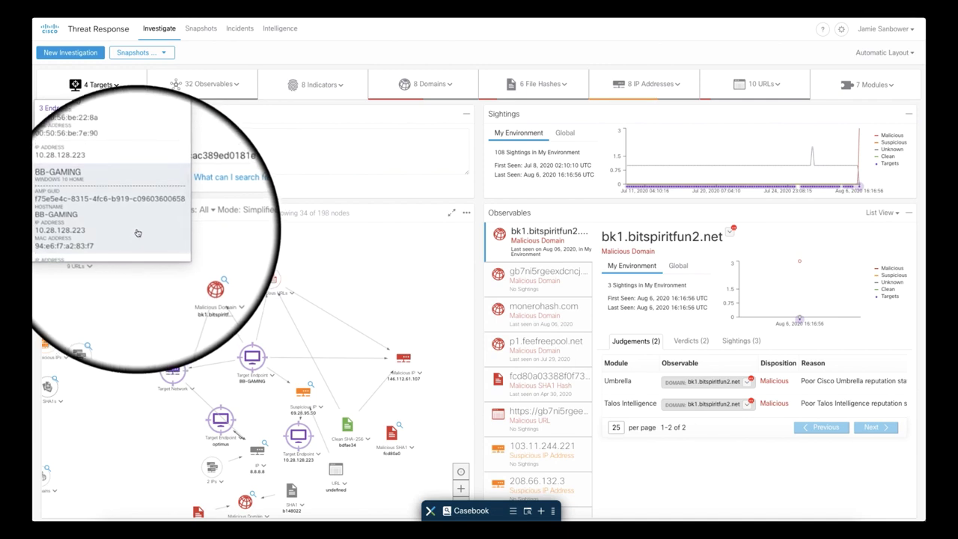
scroll(138, 236, "down", 2)
scroll(137, 233, "up", 2)
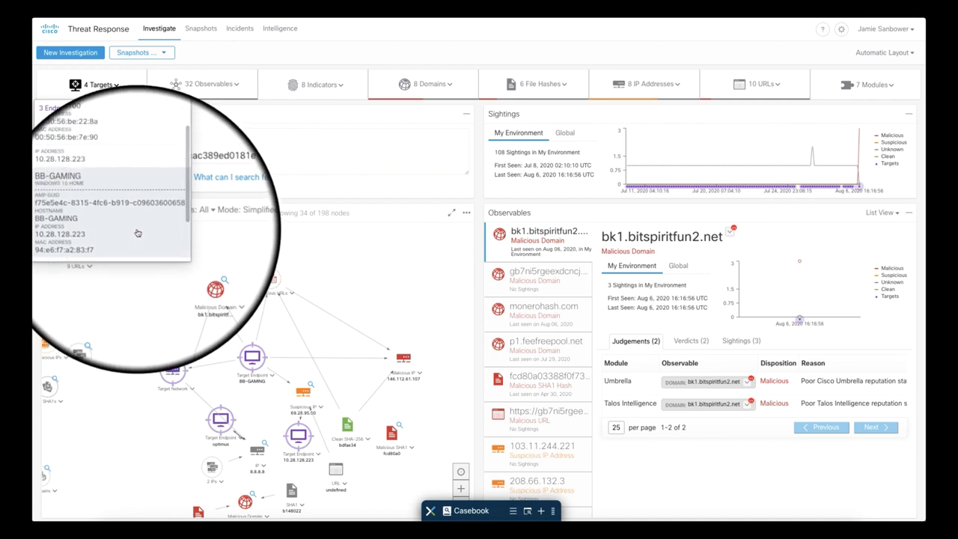
Close the targets list and examine the judgements on the domain bk1.bitspiritfun2.net across all their columns.
left_click(560, 249)
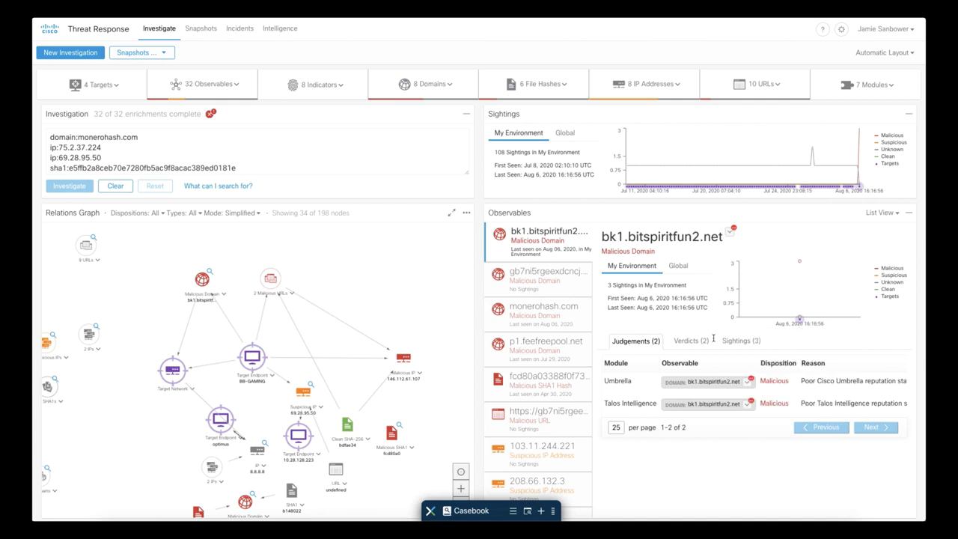
scroll(788, 397, "right", 5)
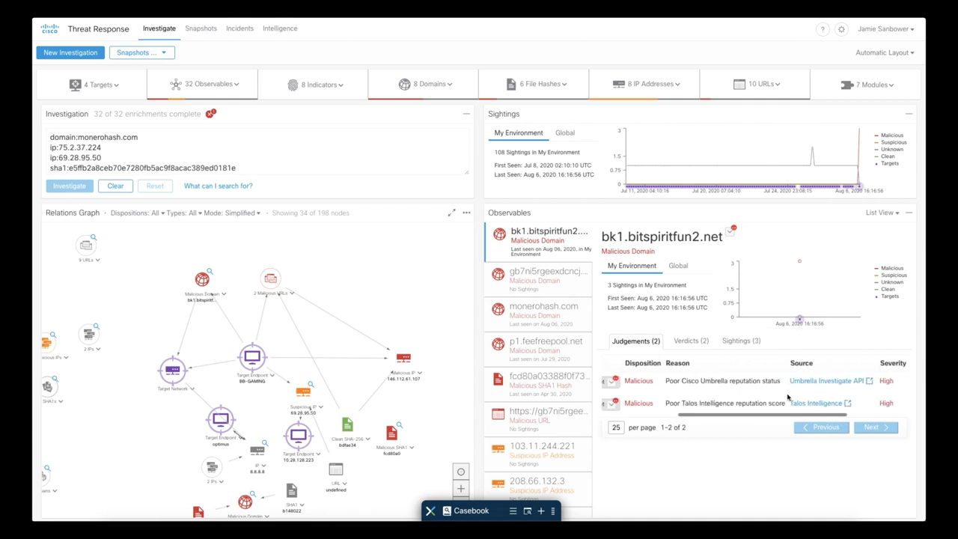
scroll(787, 397, "right", 2)
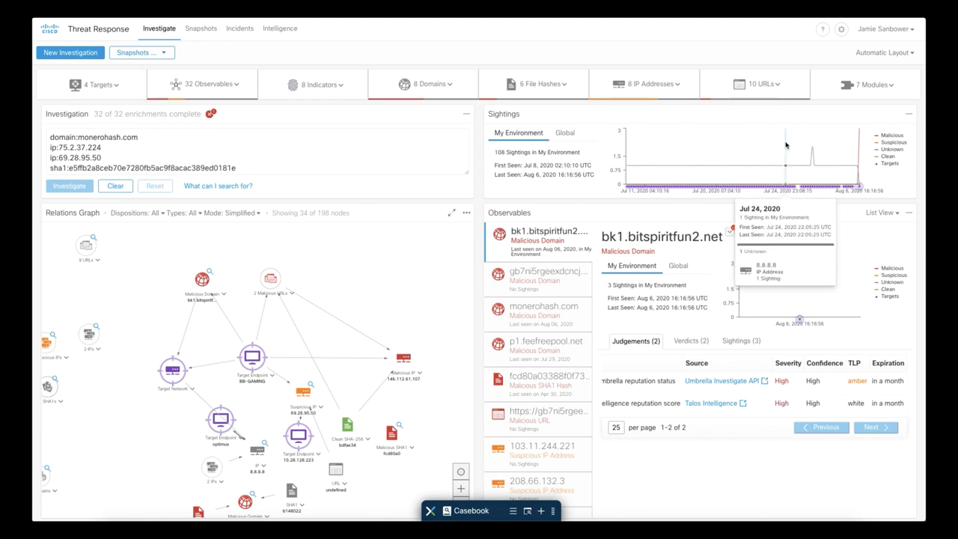
View the modules that enriched the investigation, and examine the sightings of the domain bk1.bitspiritfun2.net.
left_click(833, 87)
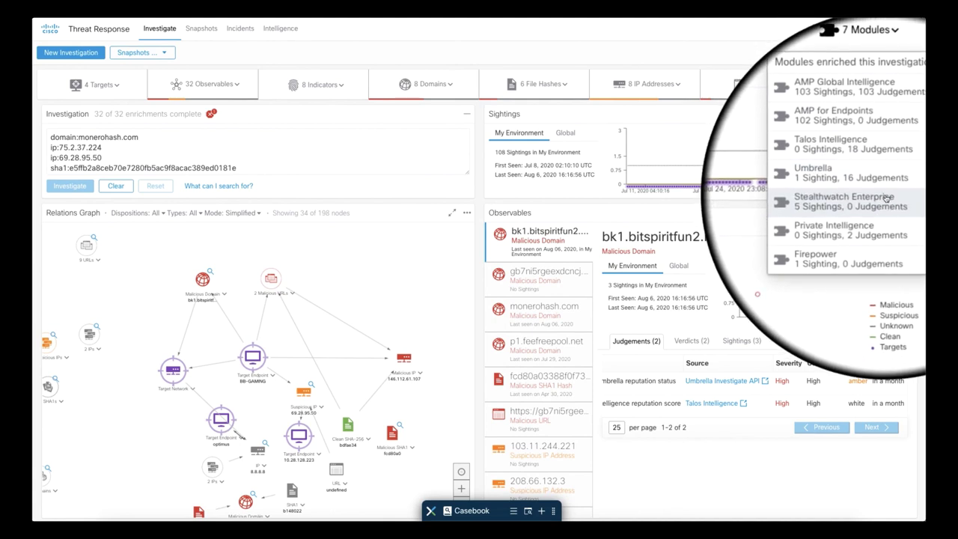
left_click(741, 340)
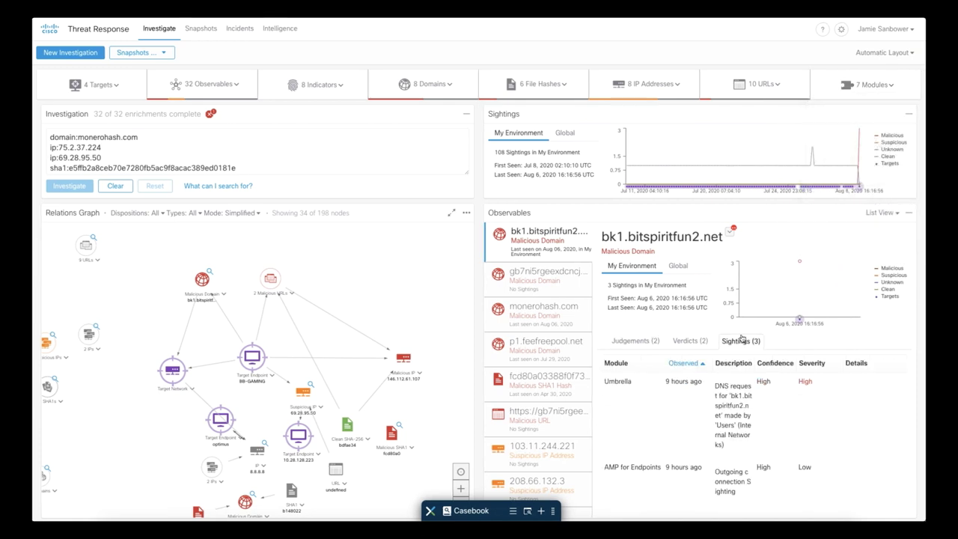
scroll(766, 394, "down", 1)
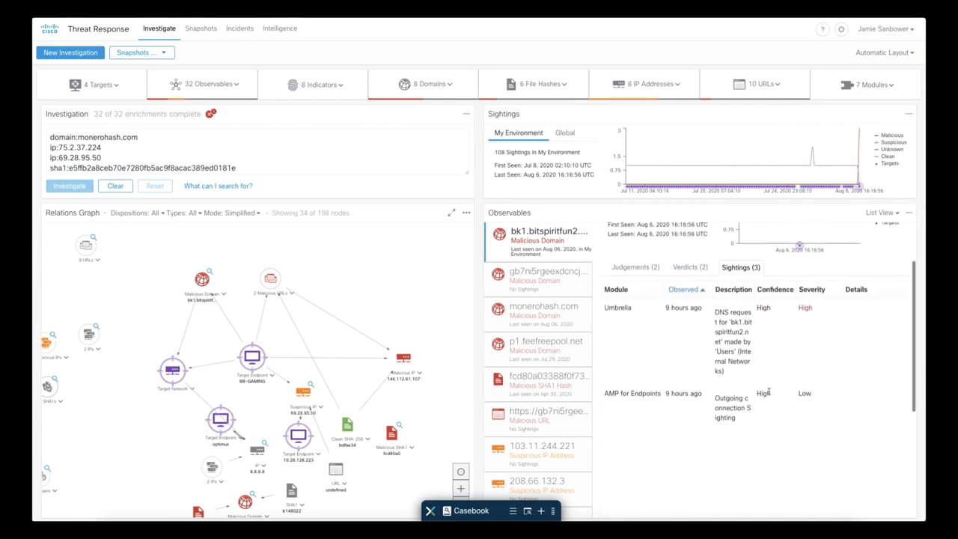
scroll(769, 393, "down", 1)
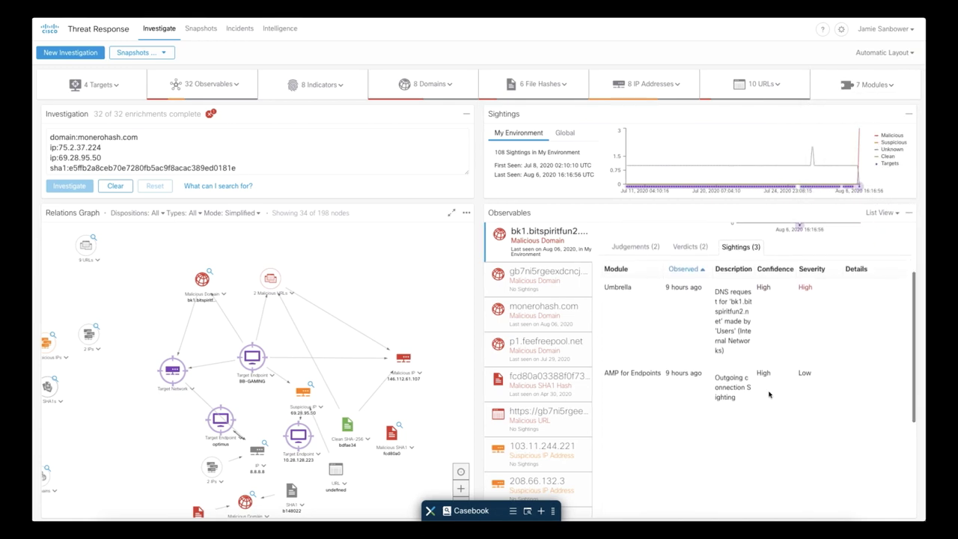
Examine the AMP for Endpoints sightings of bk1.bitspiritfun2.net, including their observed relations and target details.
scroll(769, 394, "down", 2)
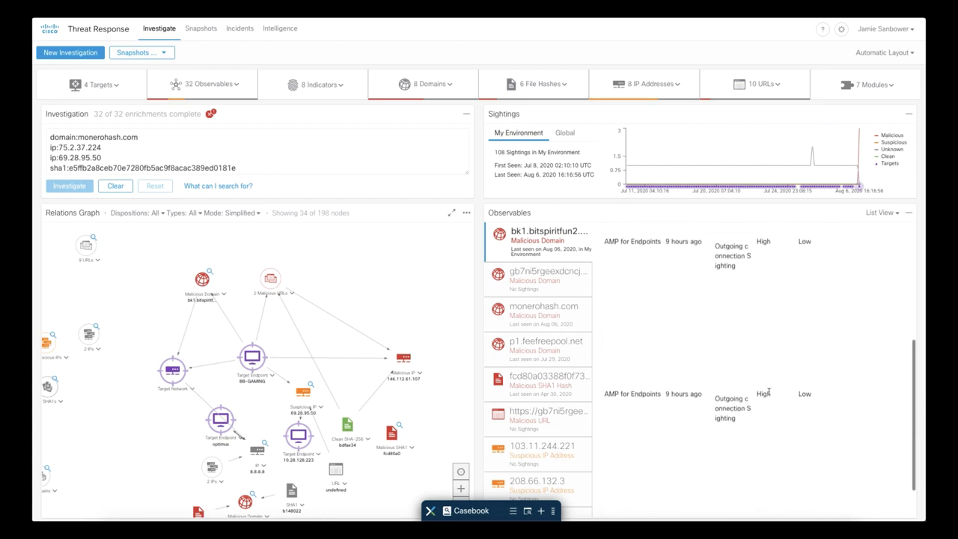
scroll(768, 394, "down", 3)
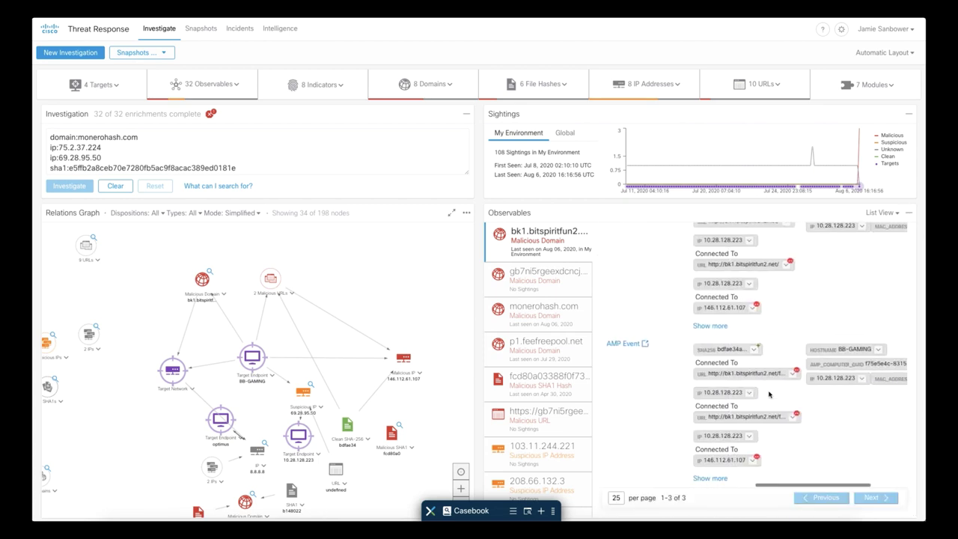
scroll(769, 394, "right", 3)
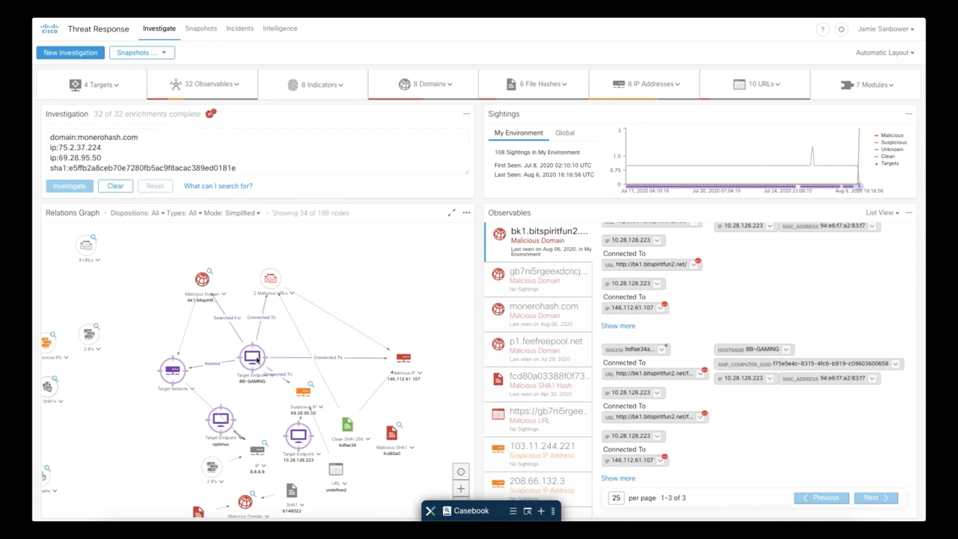
Run the Take Forensic Snapshot and Isolate workflow on the AMP GUID of the target endpoint BB-GAMING in the relations graph.
left_click(257, 361)
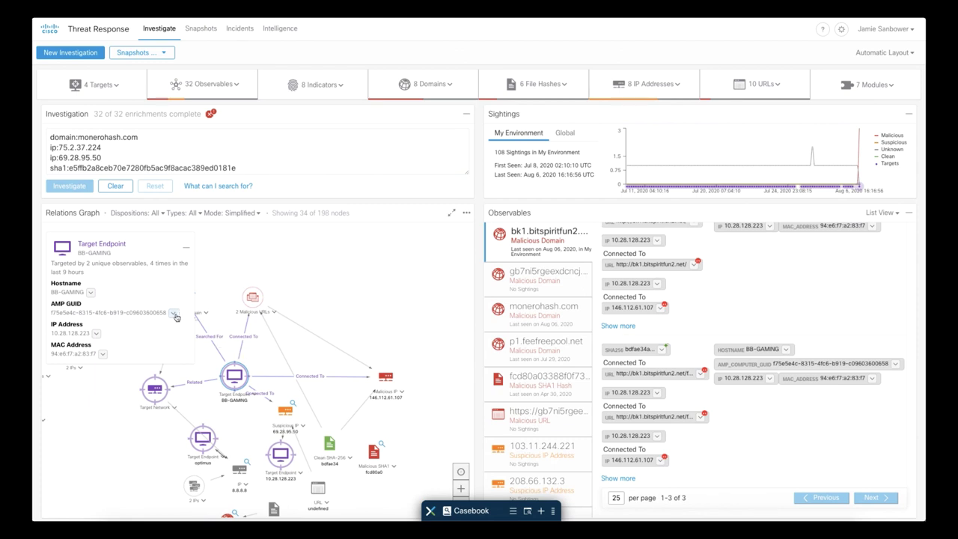
mouse_move(176, 315)
left_click(175, 314)
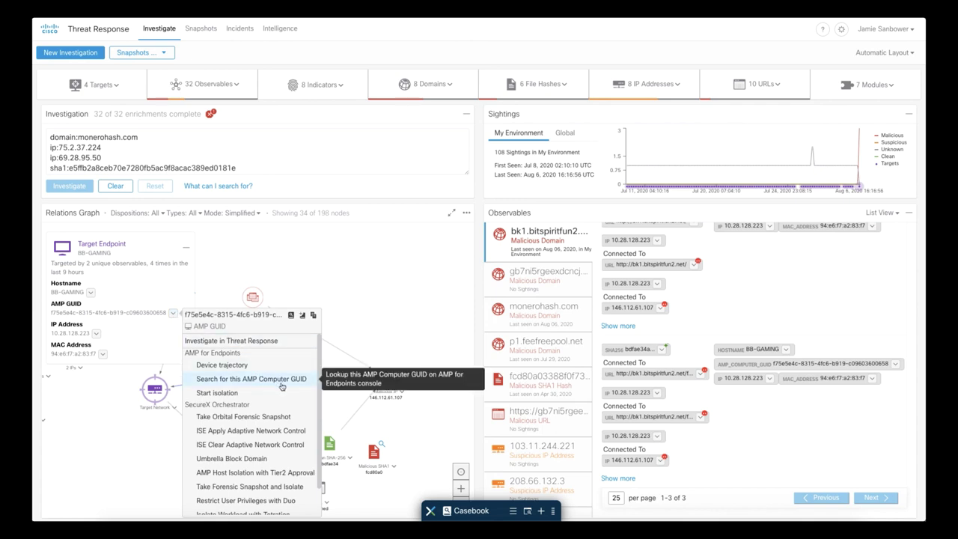
scroll(285, 408, "down", 1)
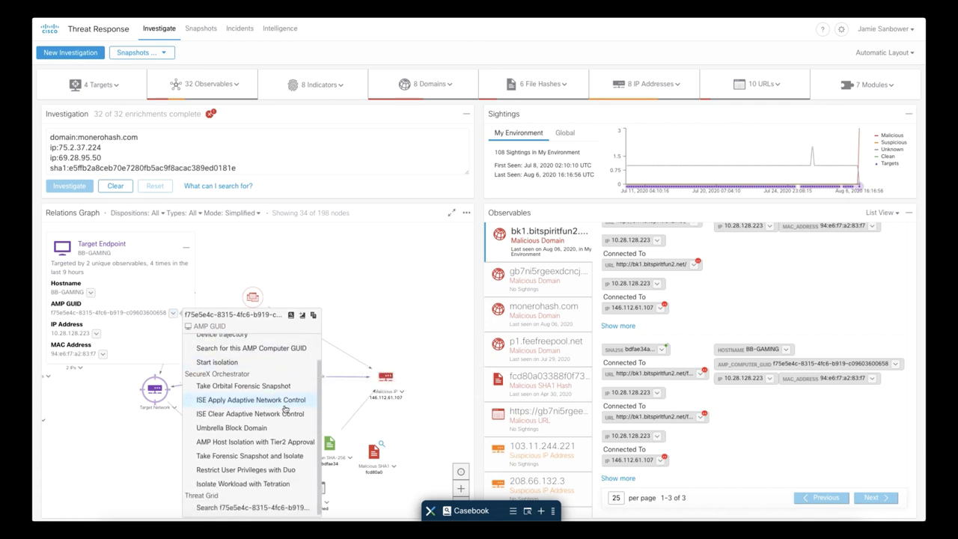
left_click(294, 457)
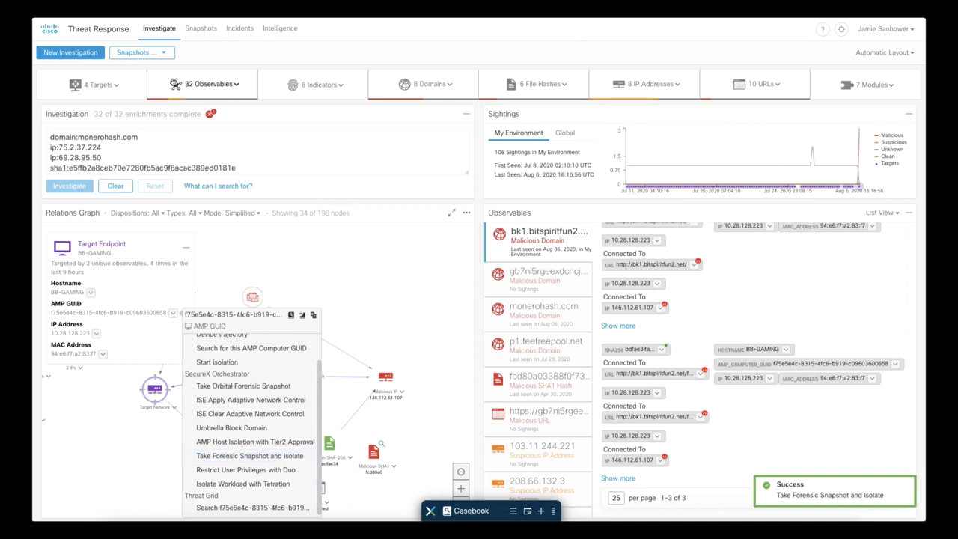
Start adding a snapshot of the investigation to an incident, with the snapshot description "Botnet Suspicious Activity".
left_click(164, 53)
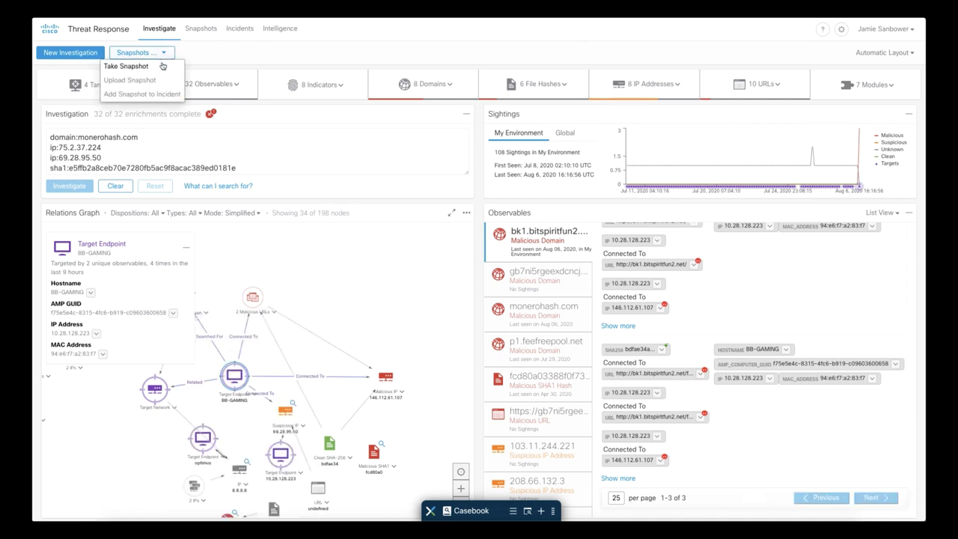
left_click(160, 95)
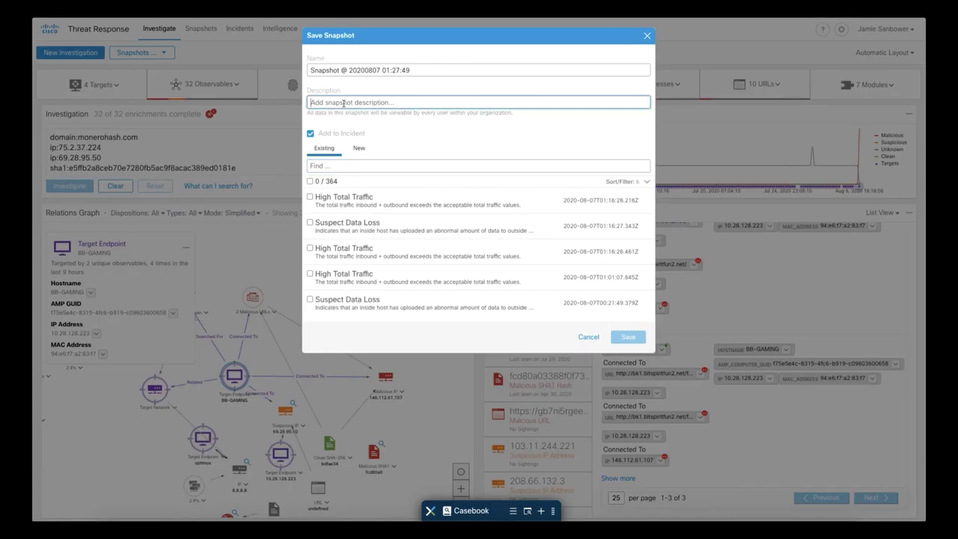
type("Botnet Suspicious Activity")
Save the snapshot to a new incident assigned to yourself, reusing "Botnet Suspicious Activity" as the incident's title and description.
key("ctrl+a")
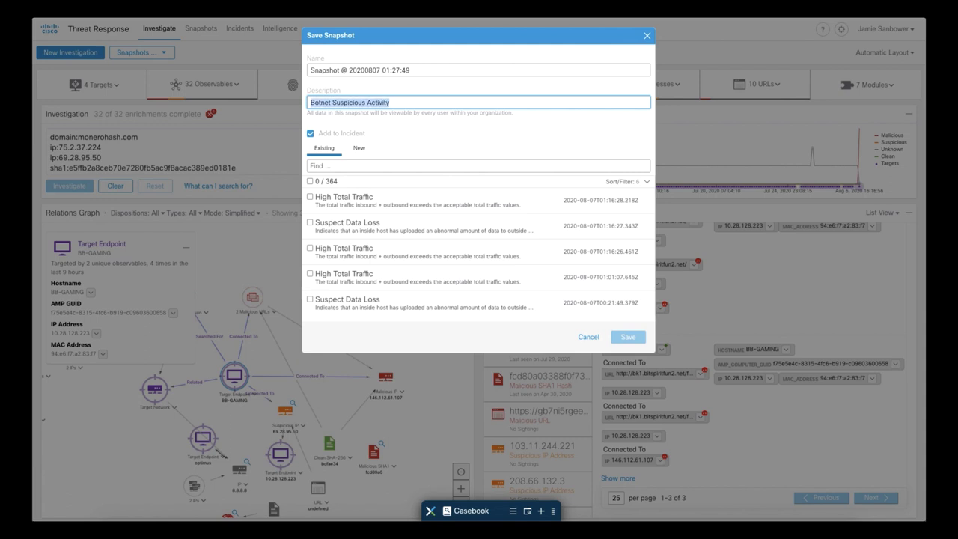
left_click(357, 149)
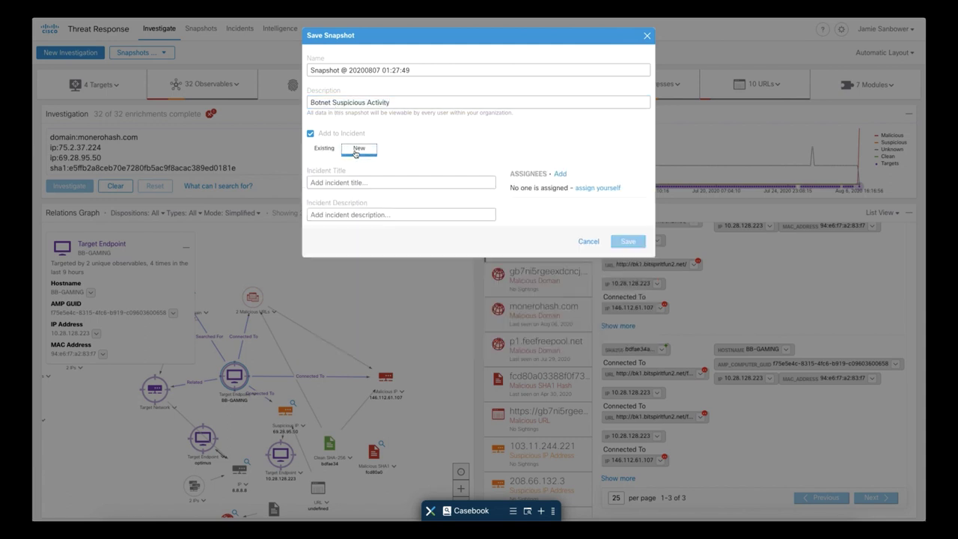
left_click(357, 181)
key("ctrl+v")
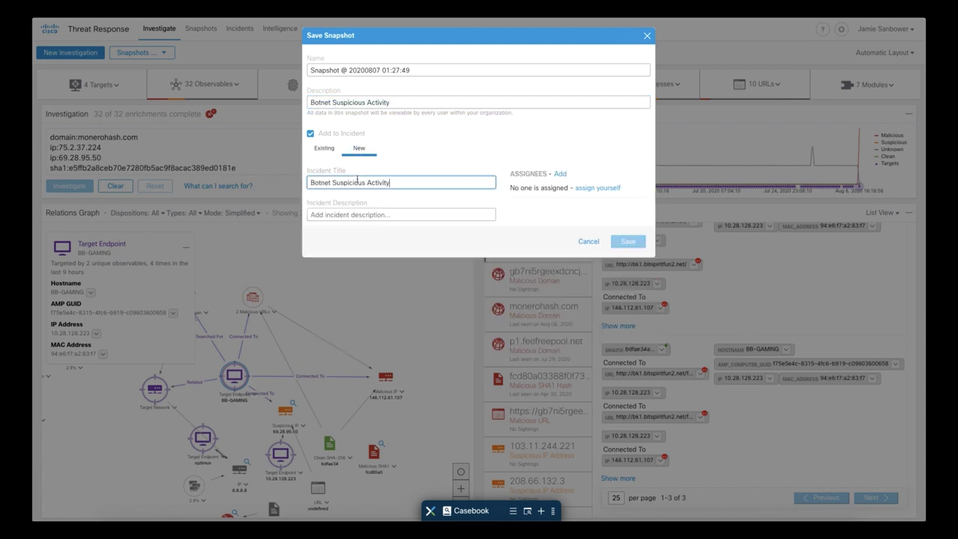
left_click(357, 213)
key("ctrl+v")
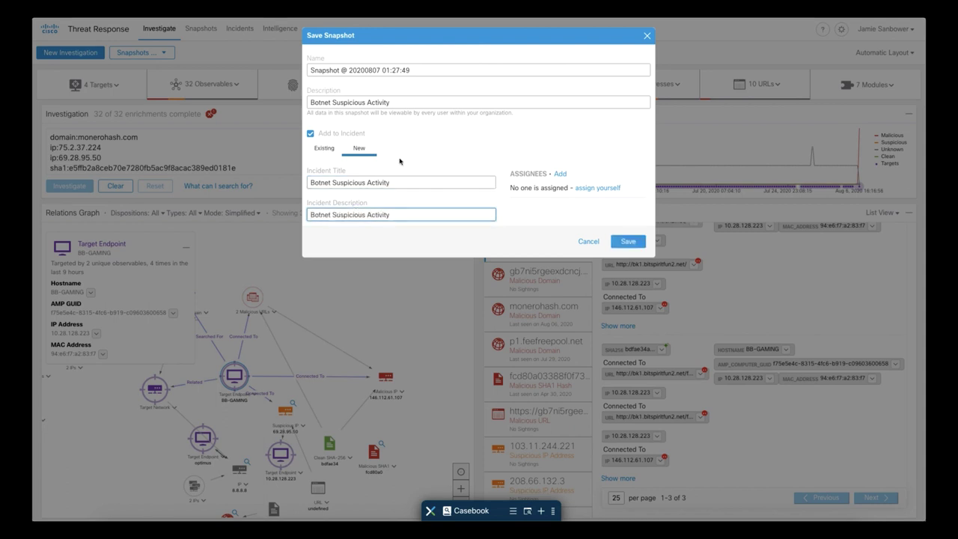
left_click(583, 190)
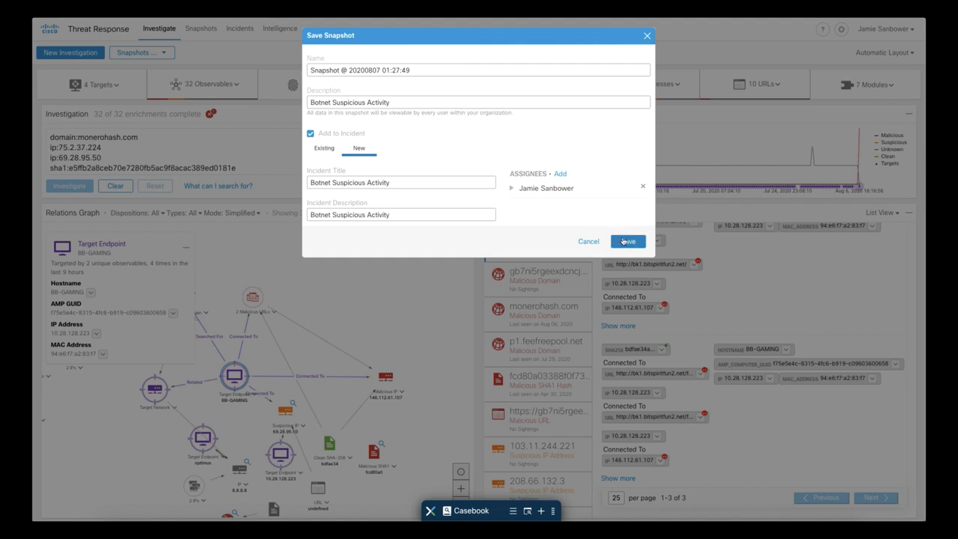
left_click(622, 241)
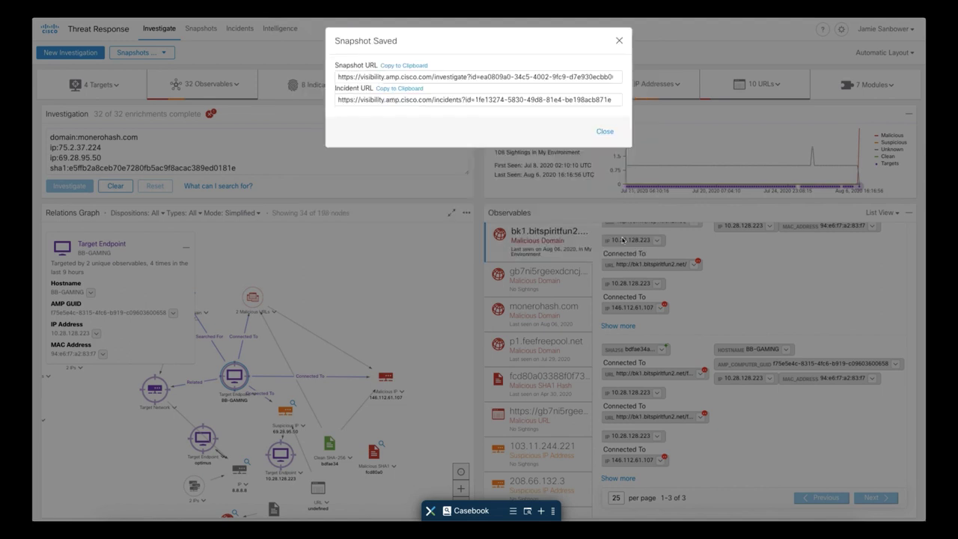
left_click(604, 132)
Link the Prometei botnet casebook to the Botnet Suspicious Activity incident.
left_click(492, 512)
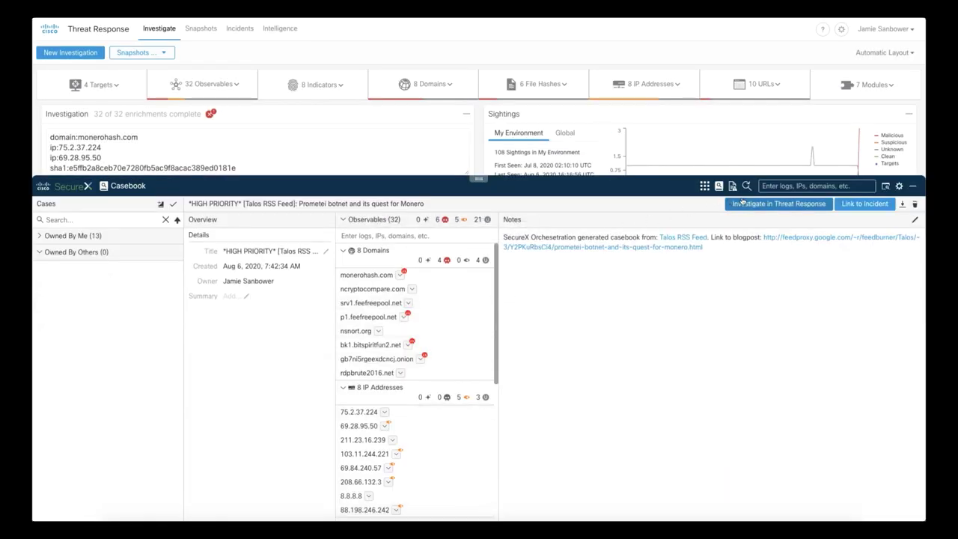
left_click(861, 204)
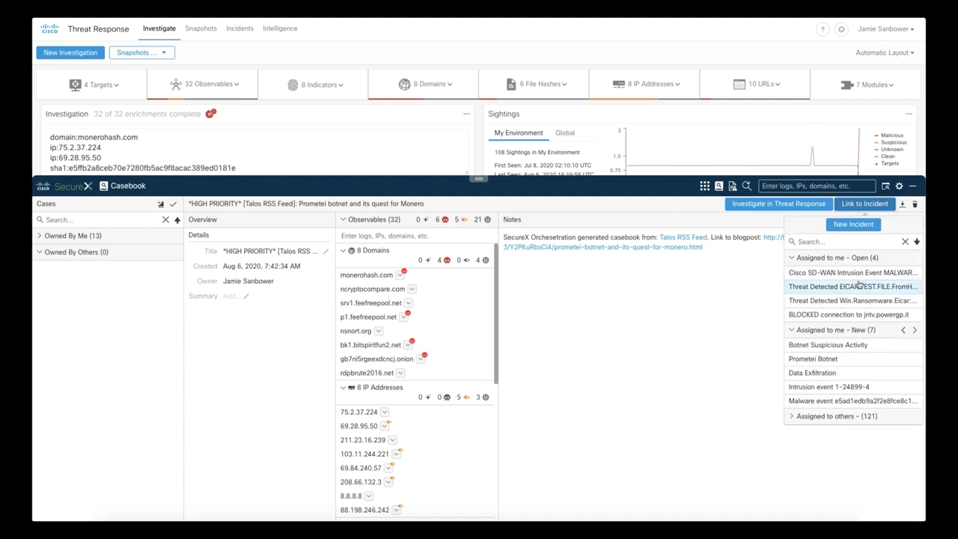
left_click(860, 346)
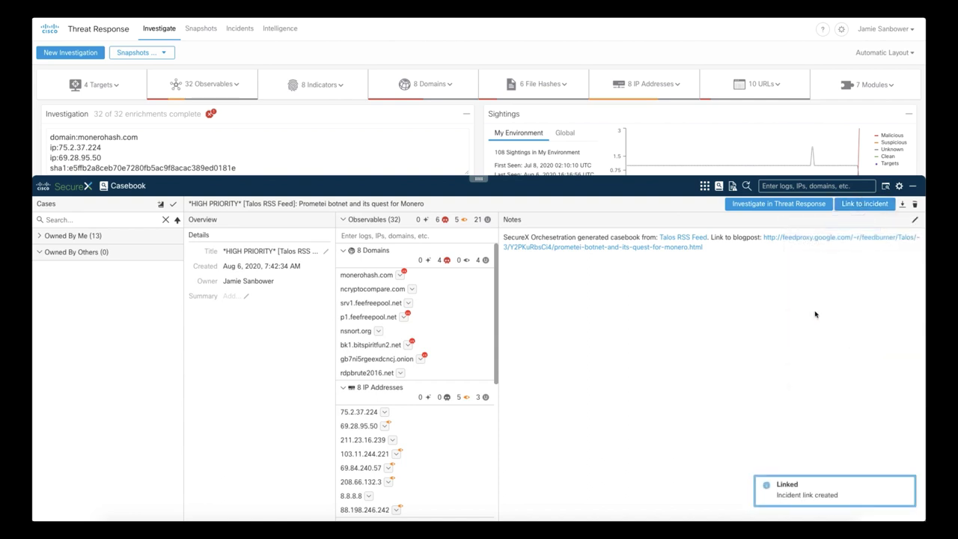